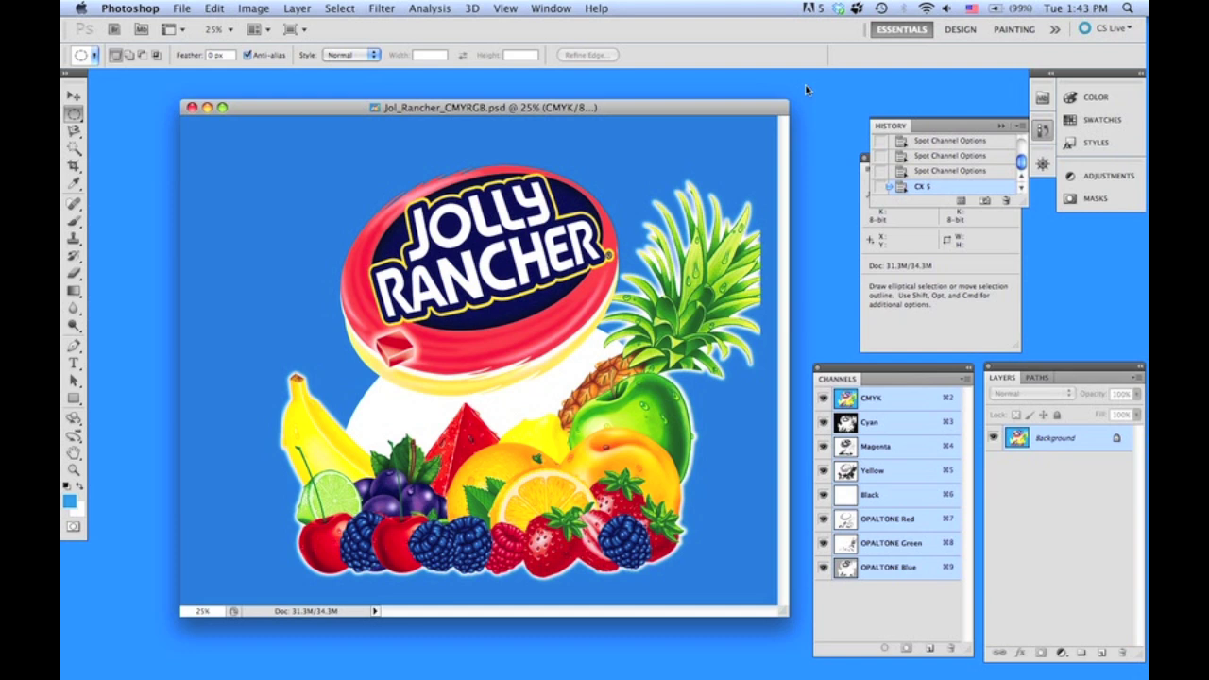
# Launch Filter > Opaltone > CXedit 5 on Jol_Rancher_CMYRGB.psd.
pyautogui.click(383, 8)
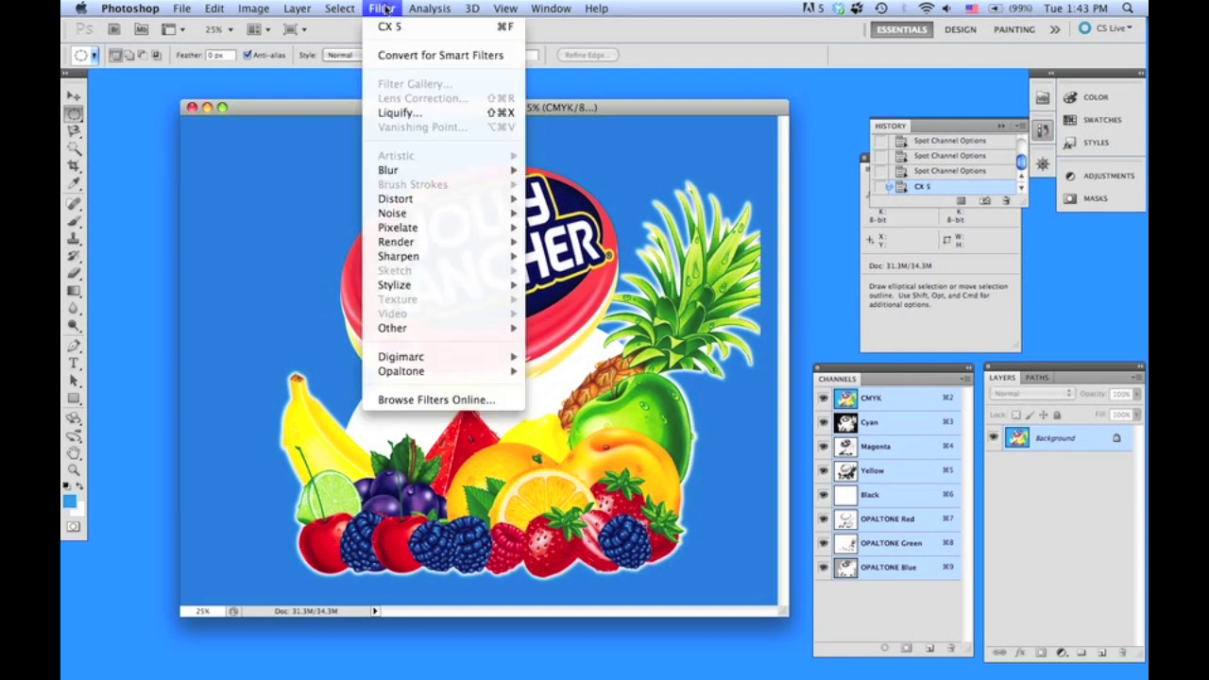
pyautogui.moveTo(412, 378)
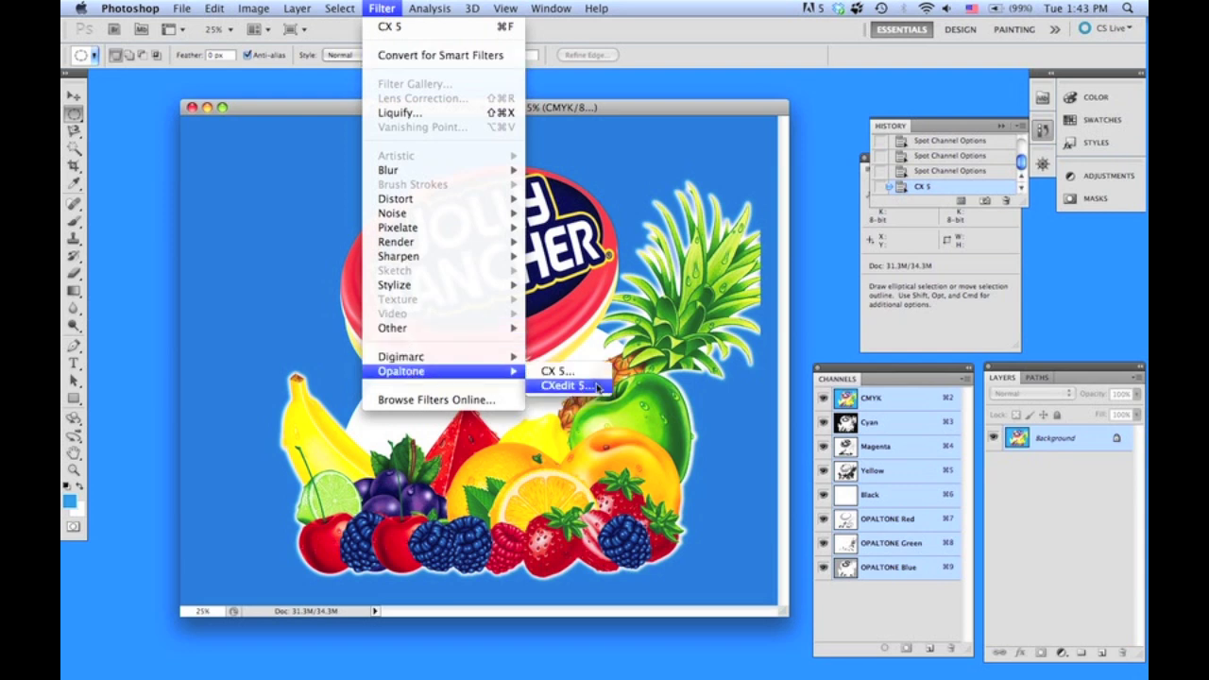
pyautogui.click(568, 385)
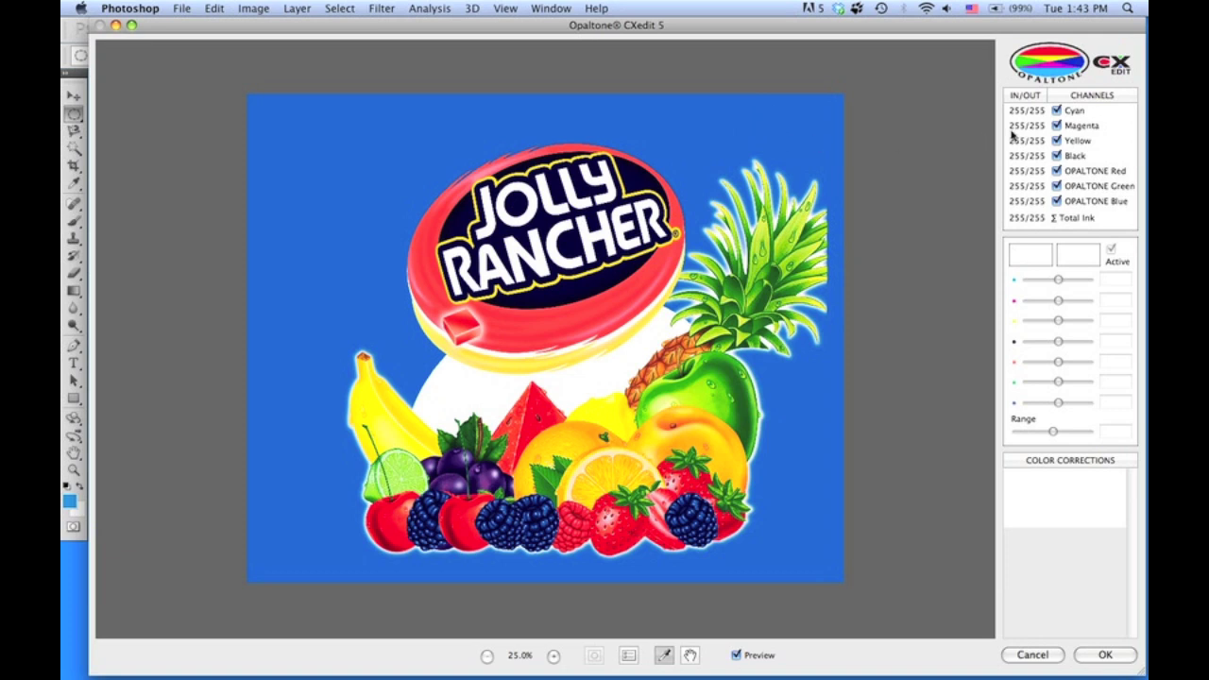
# Add a blue background correction with Opaltone Blue 57 and Magenta 15, then sample the watermelon red.
pyautogui.click(803, 150)
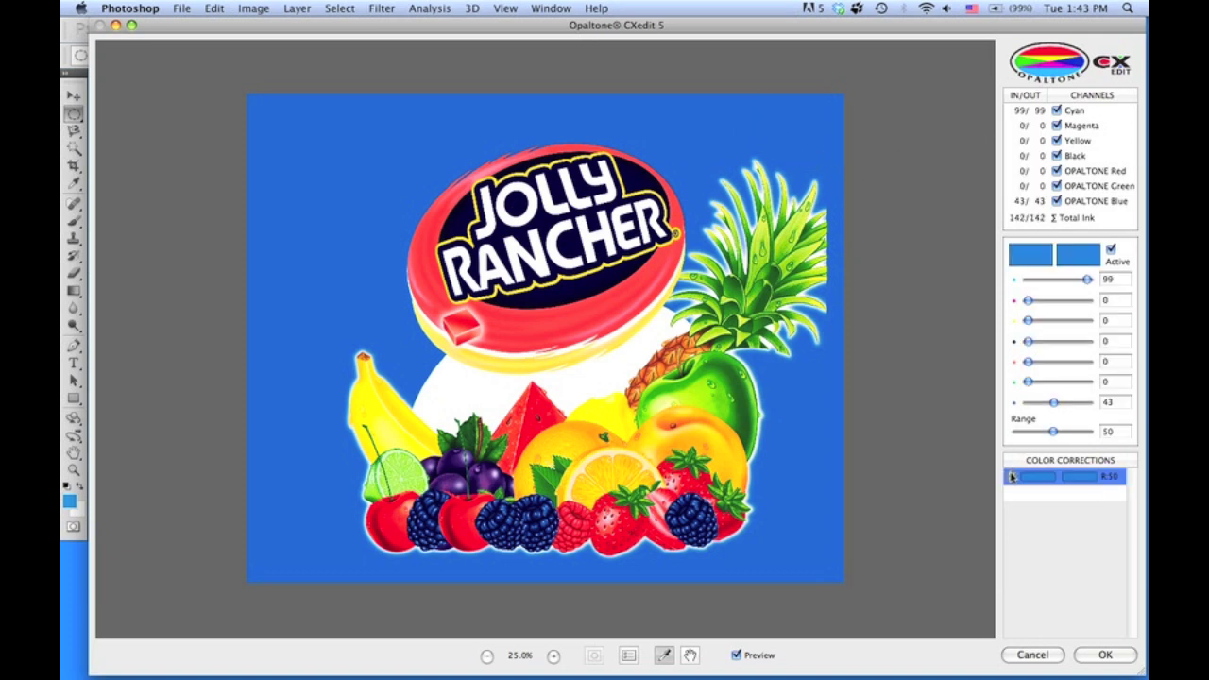
pyautogui.click(1009, 477)
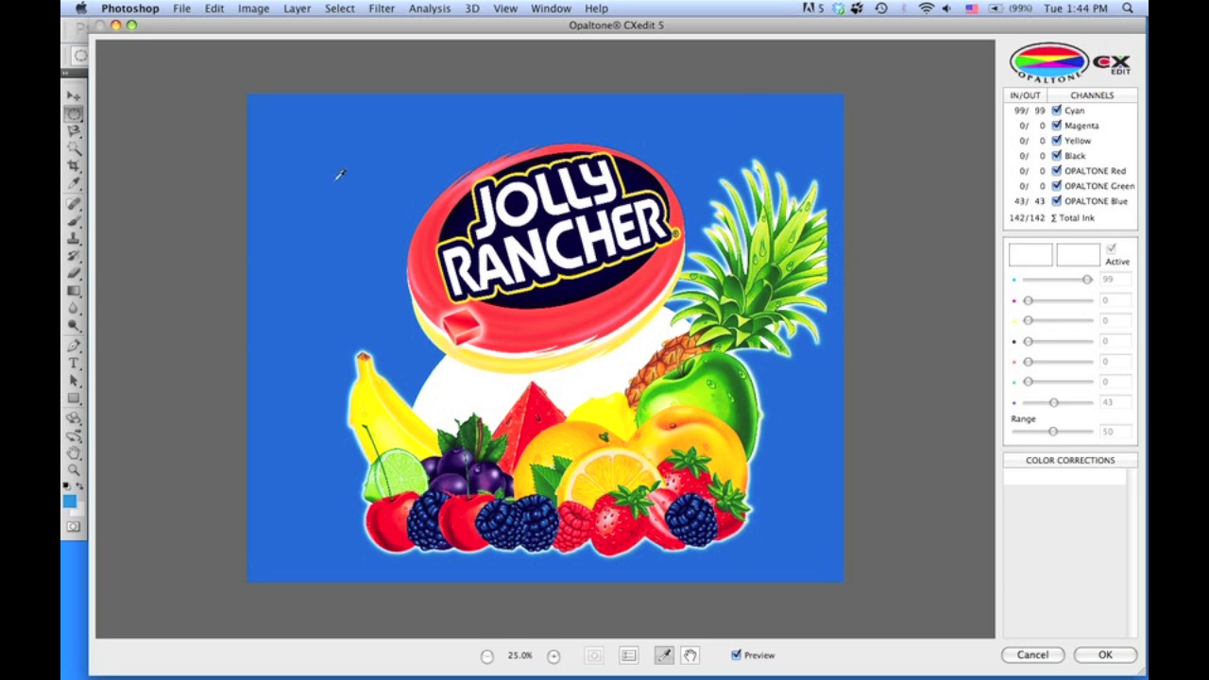
pyautogui.click(337, 178)
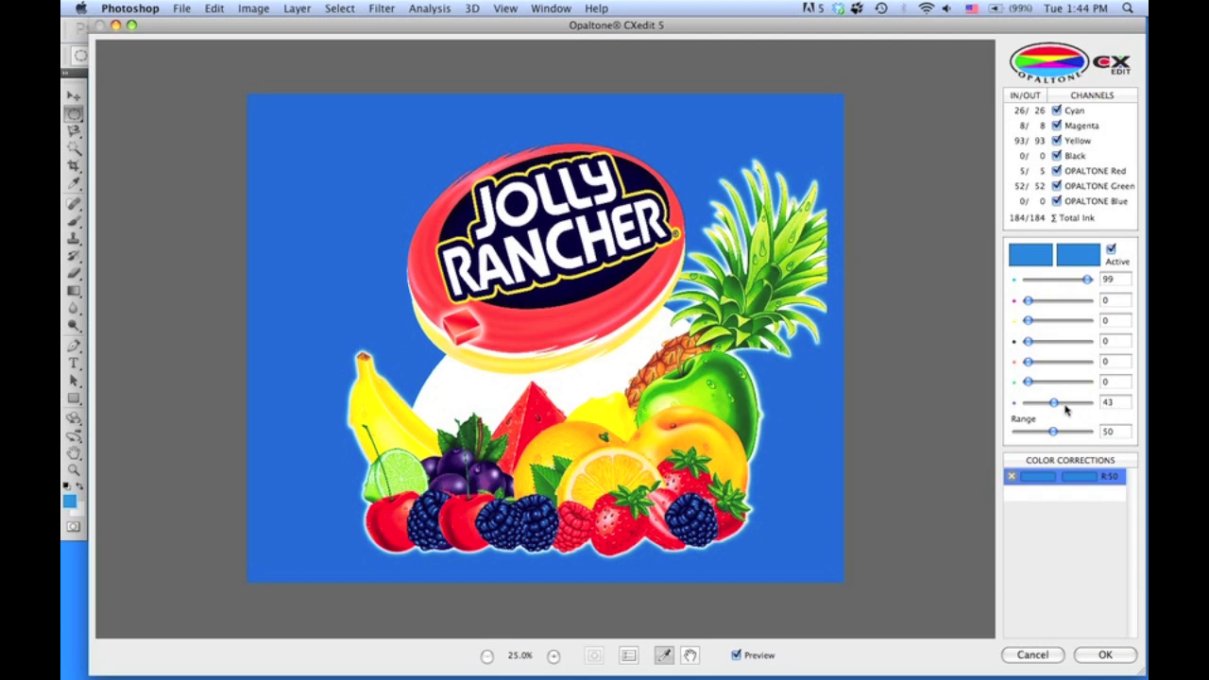
pyautogui.moveTo(1054, 404); pyautogui.dragTo(1064, 404)
pyautogui.moveTo(1027, 300); pyautogui.dragTo(1040, 301)
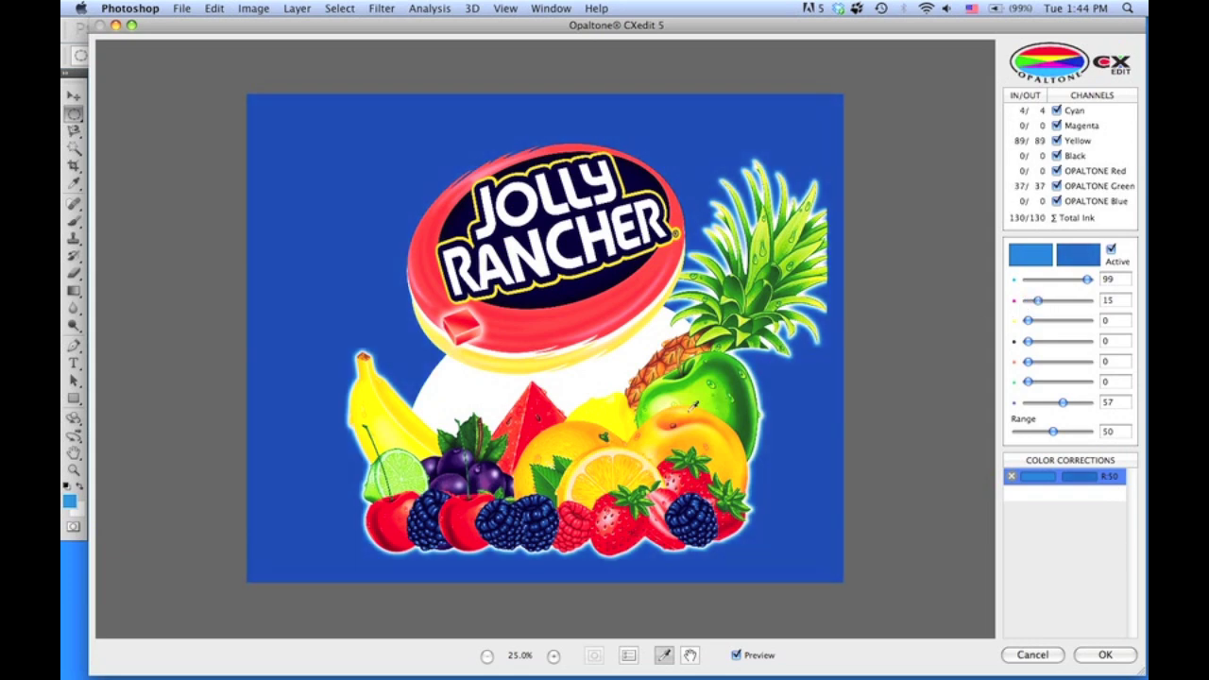
pyautogui.click(535, 434)
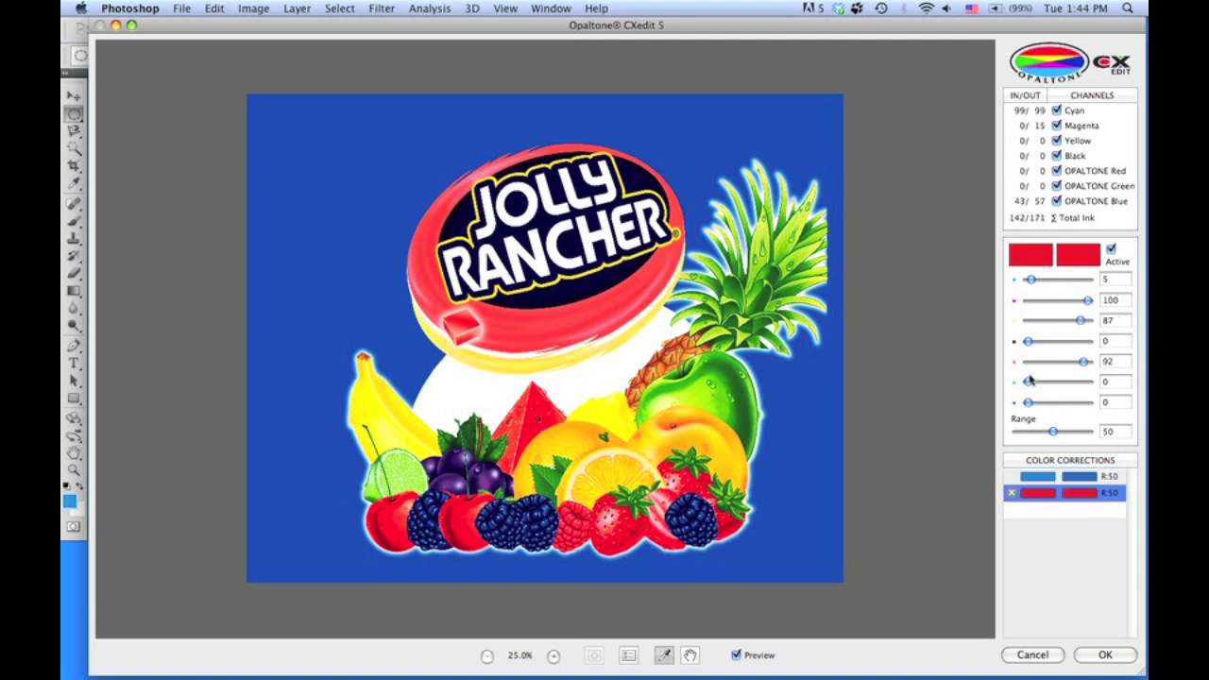
# Set the red correction to Yellow 67 and Opaltone Red 95; add an orange correction with Red 48, Magenta 10.
pyautogui.moveTo(1081, 322); pyautogui.dragTo(1068, 321)
pyautogui.moveTo(1085, 364); pyautogui.dragTo(1089, 366)
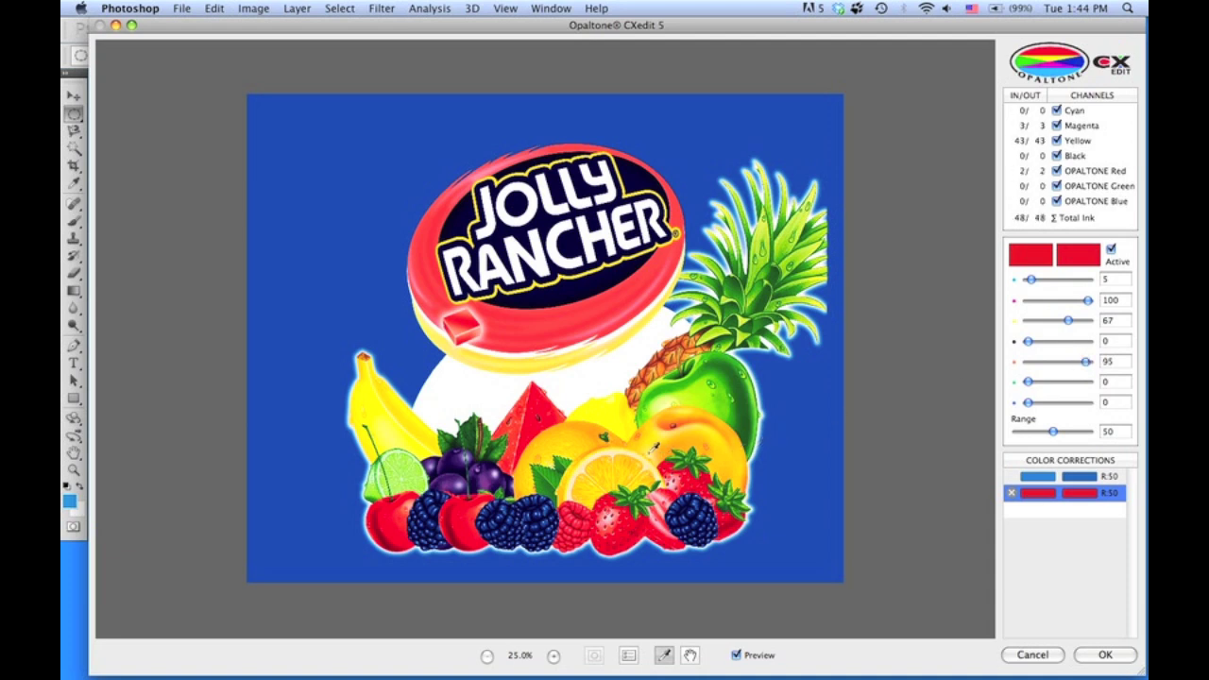
pyautogui.click(698, 433)
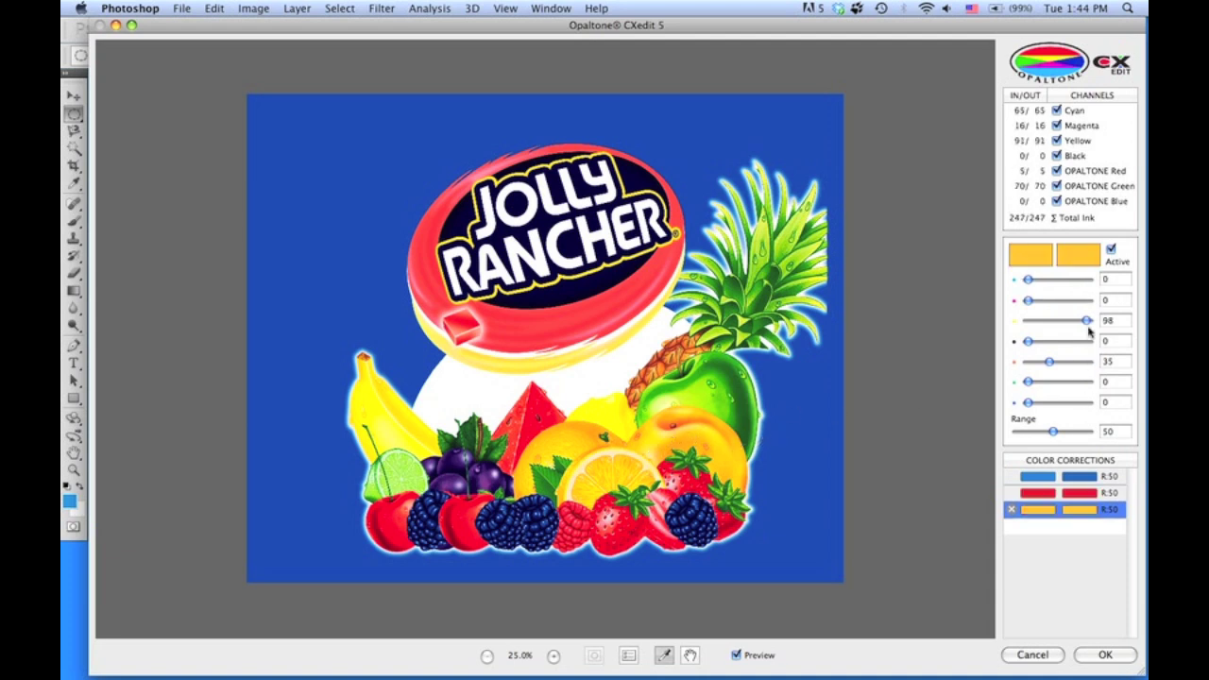
pyautogui.moveTo(1050, 367); pyautogui.dragTo(1059, 361)
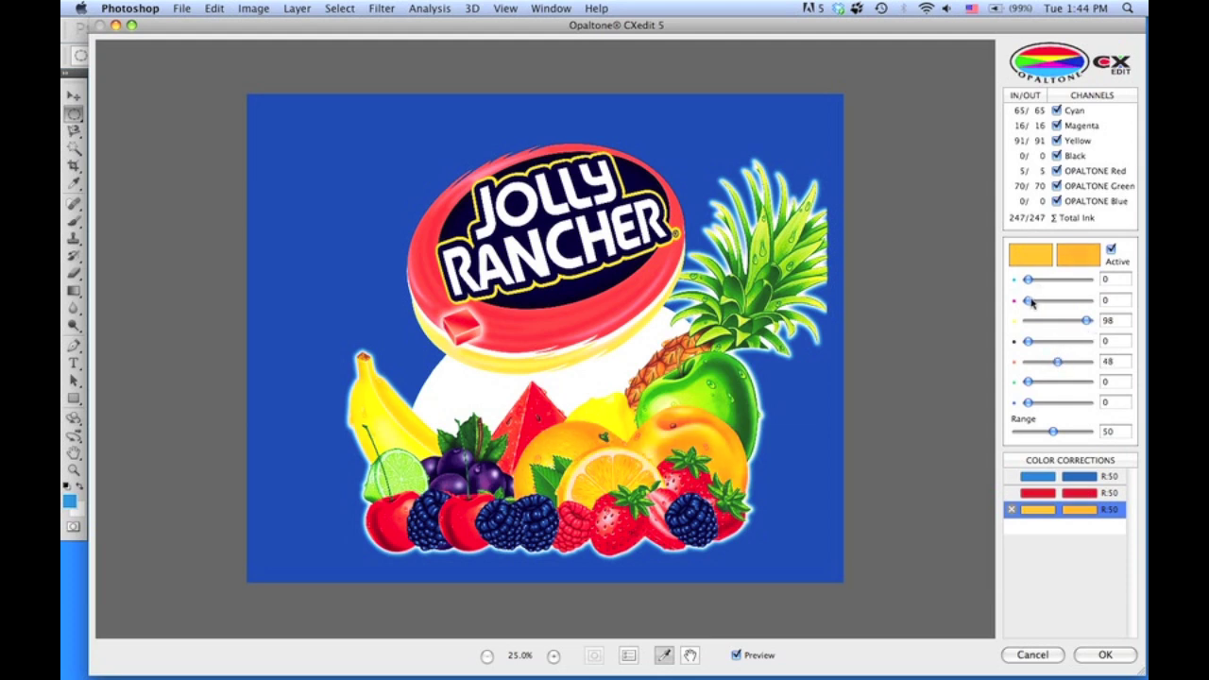
pyautogui.moveTo(1030, 301); pyautogui.dragTo(1035, 300)
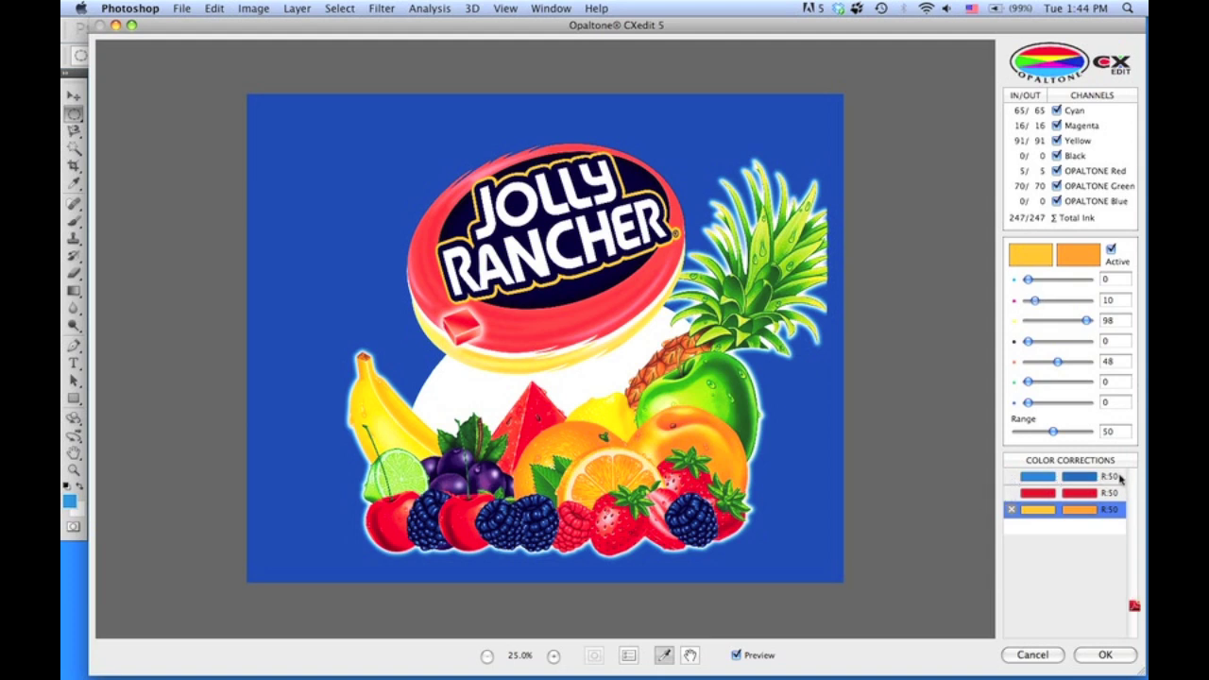
pyautogui.click(1123, 479)
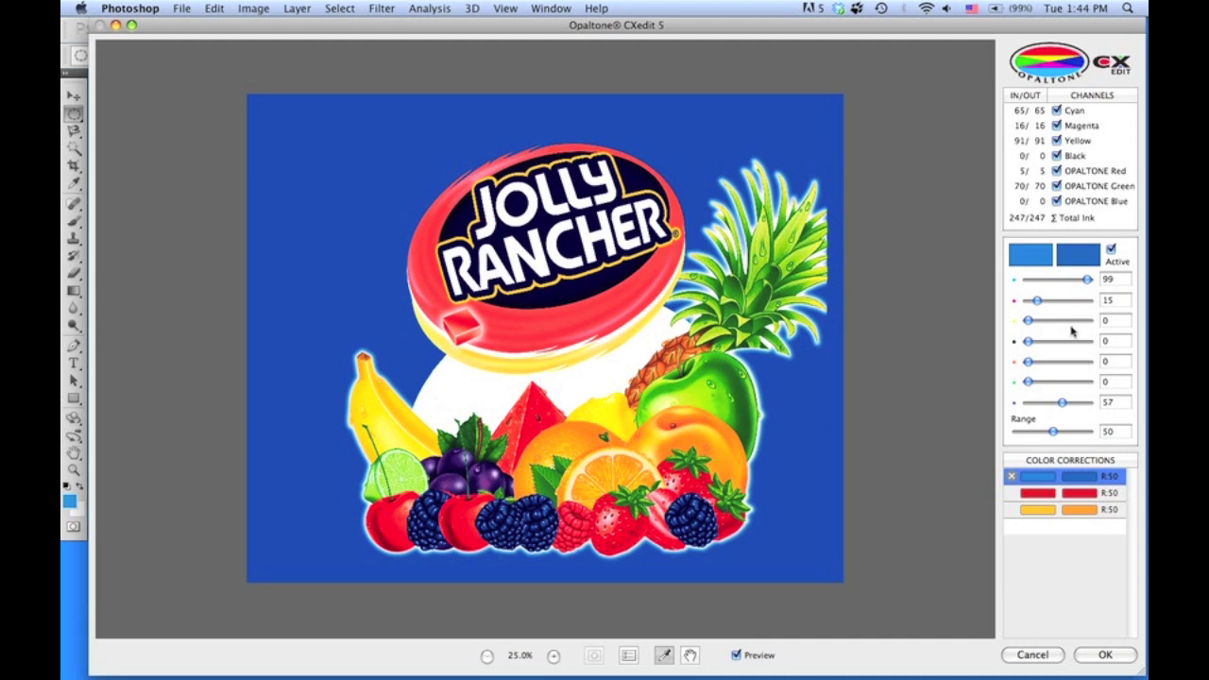
# Compare and delete the blue background correction, then sample the candy's red as a new correction.
pyautogui.click(1112, 249)
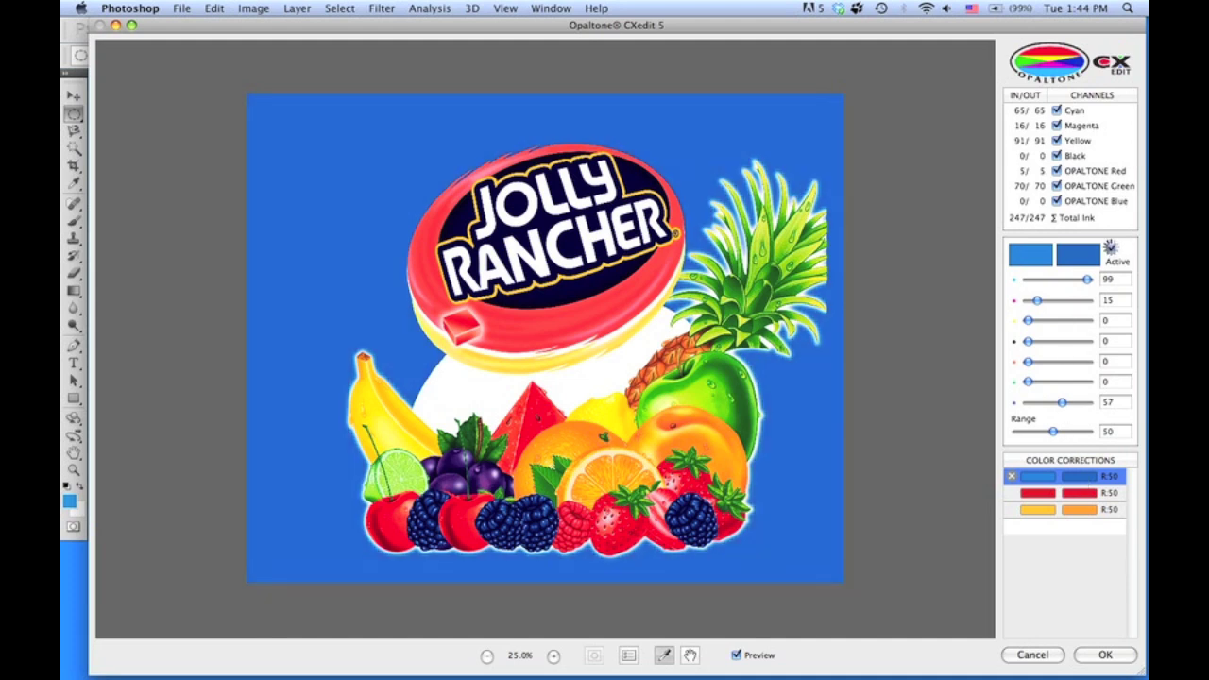
pyautogui.click(1011, 477)
pyautogui.click(1011, 477)
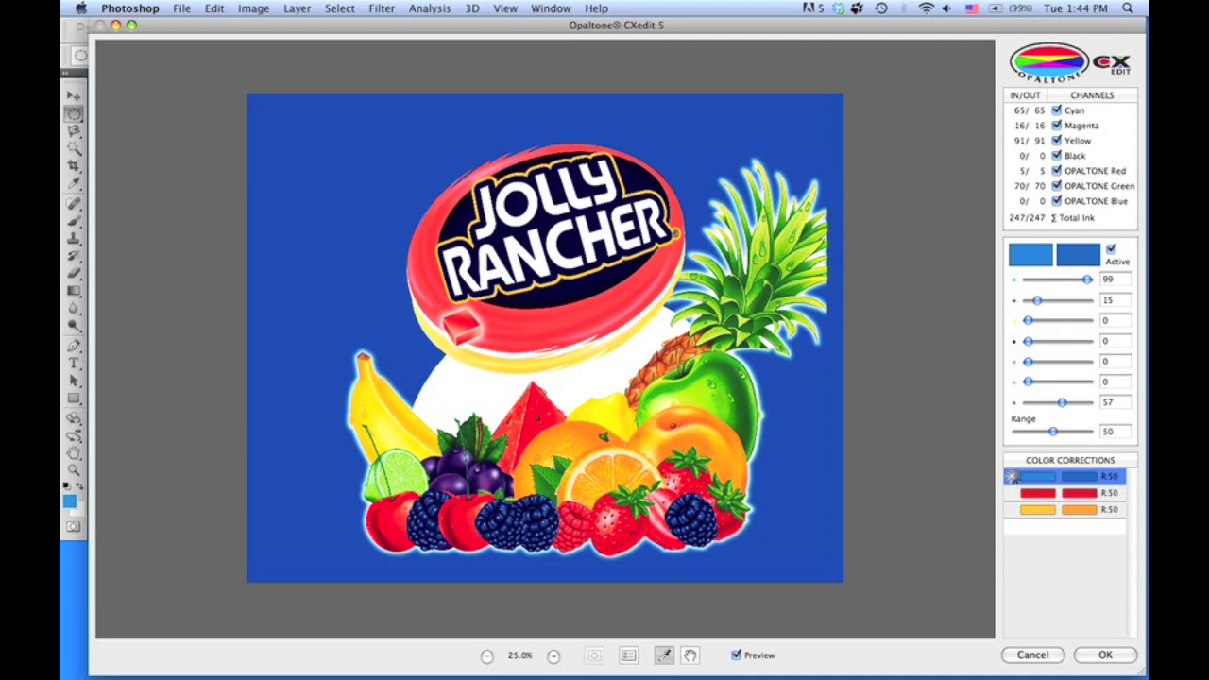
pyautogui.click(1013, 477)
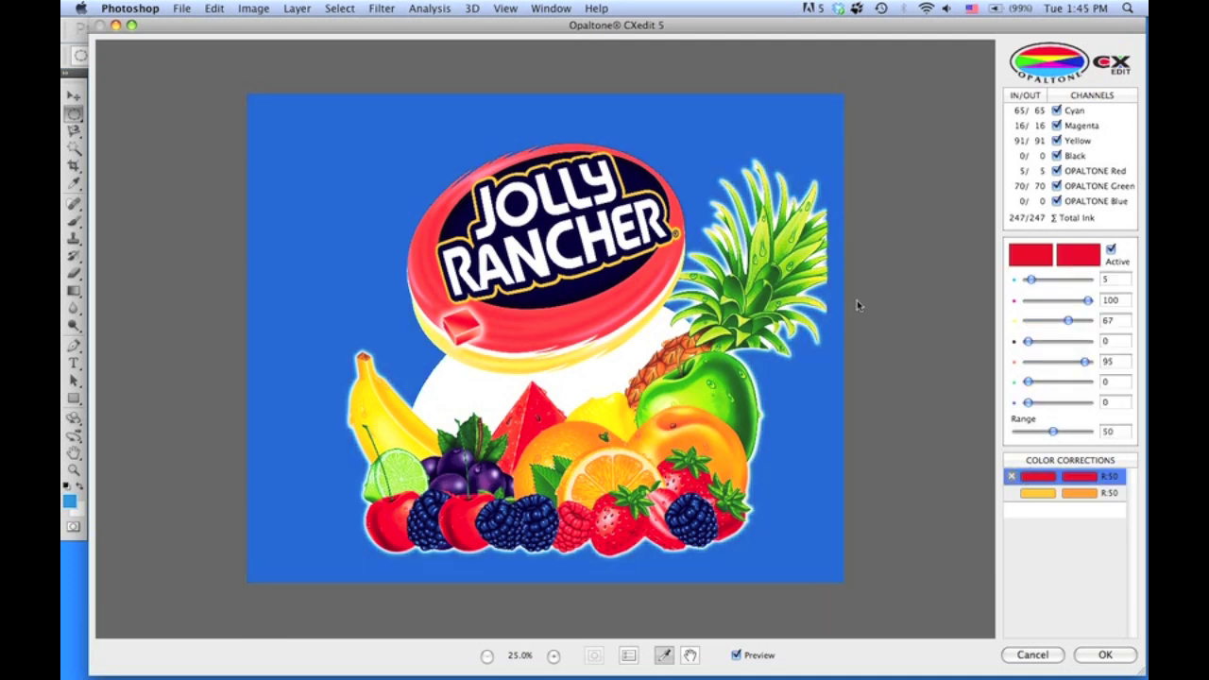
pyautogui.click(467, 324)
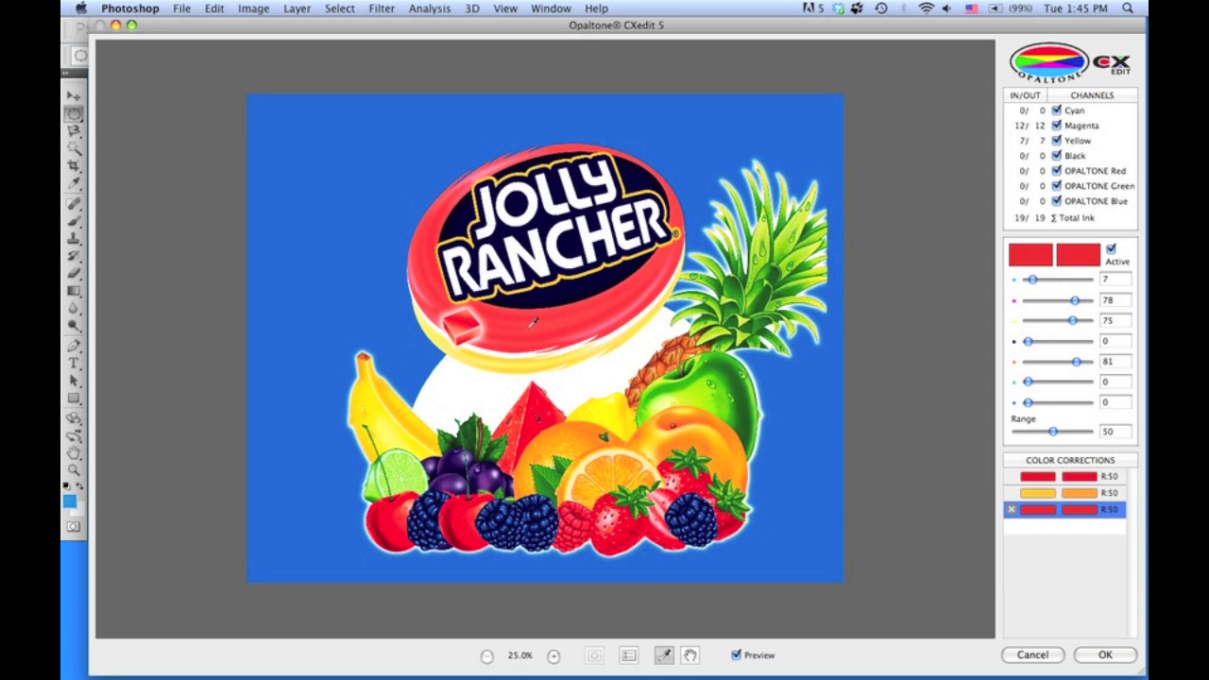
# Sample yellow, orange, pale green, blue, dark green leaf and blue background colours as new corrections.
pyautogui.click(591, 427)
pyautogui.click(567, 444)
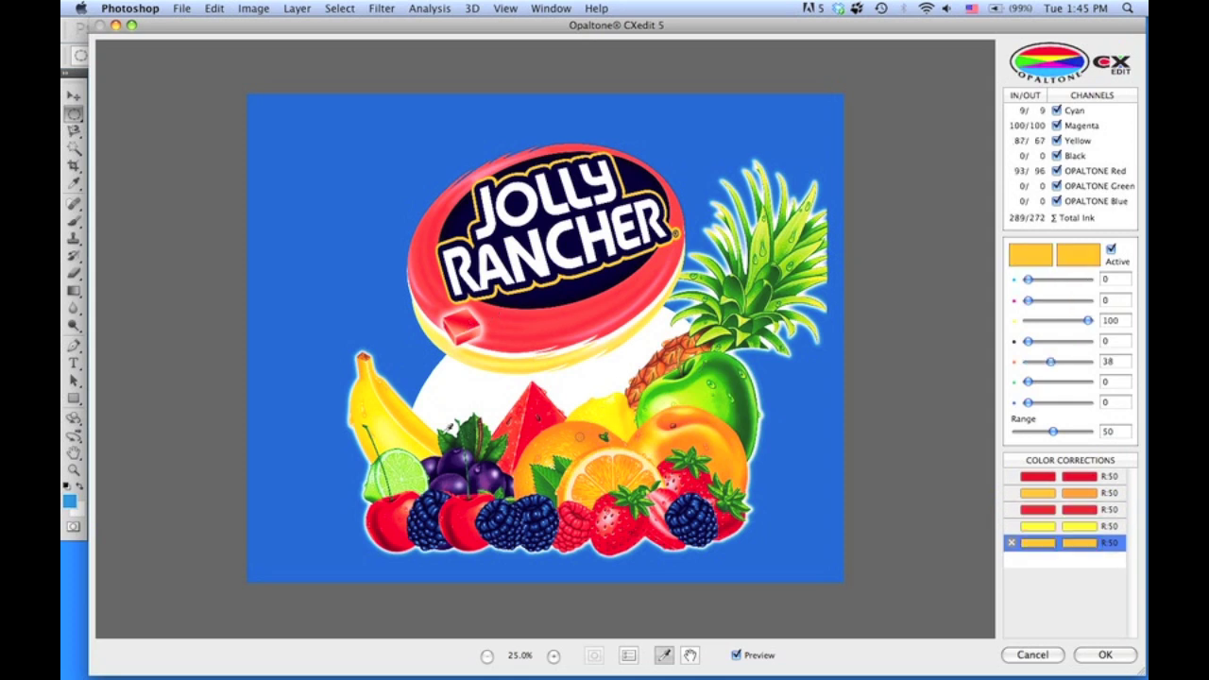
pyautogui.click(412, 434)
pyautogui.click(401, 476)
pyautogui.click(803, 451)
pyautogui.click(728, 387)
pyautogui.click(770, 121)
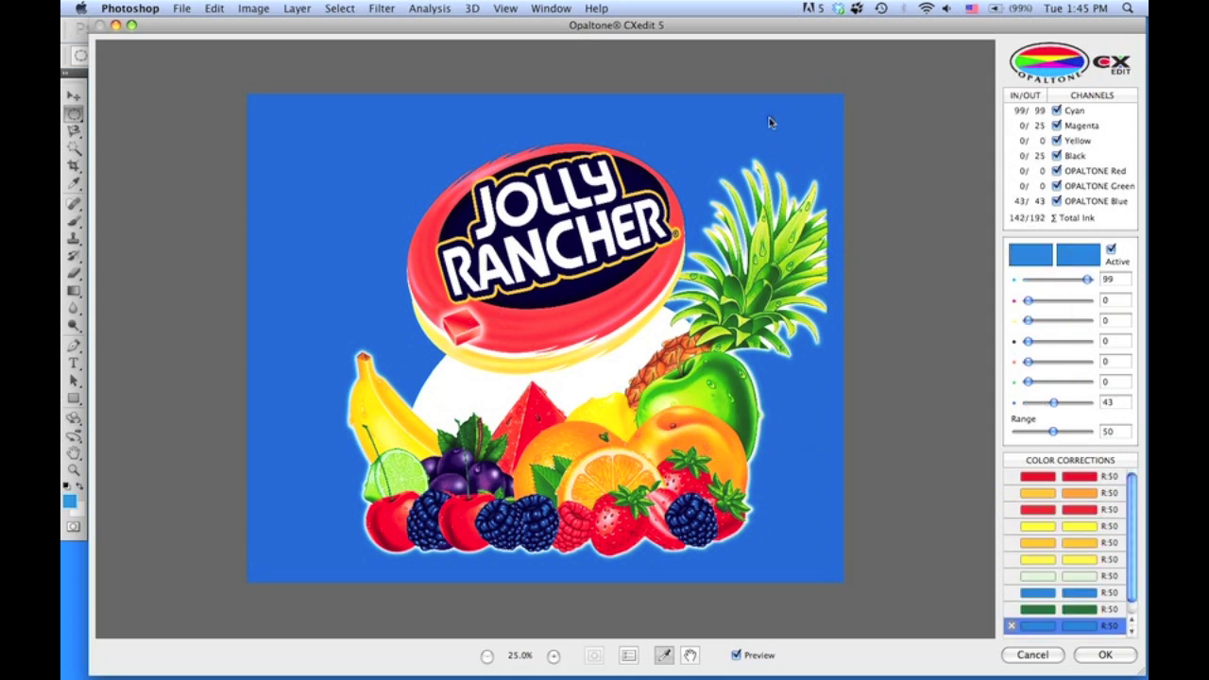
# Delete the redundant third red correction and apply the corrections.
pyautogui.click(1013, 510)
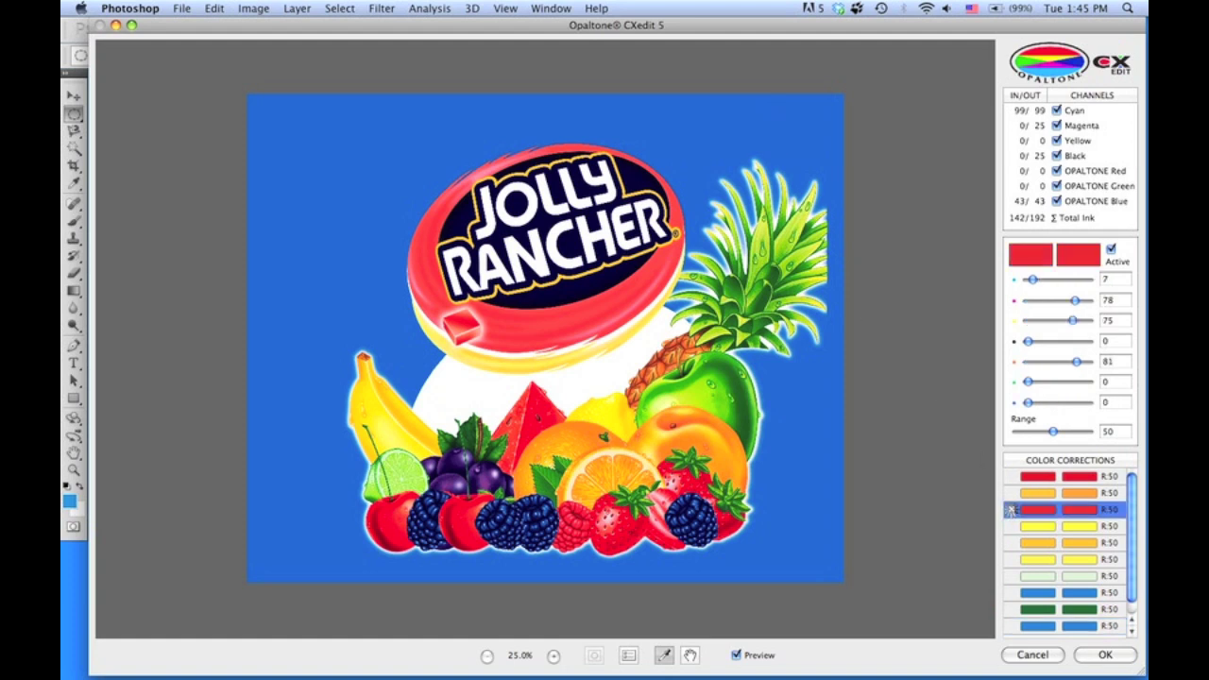
pyautogui.click(1011, 510)
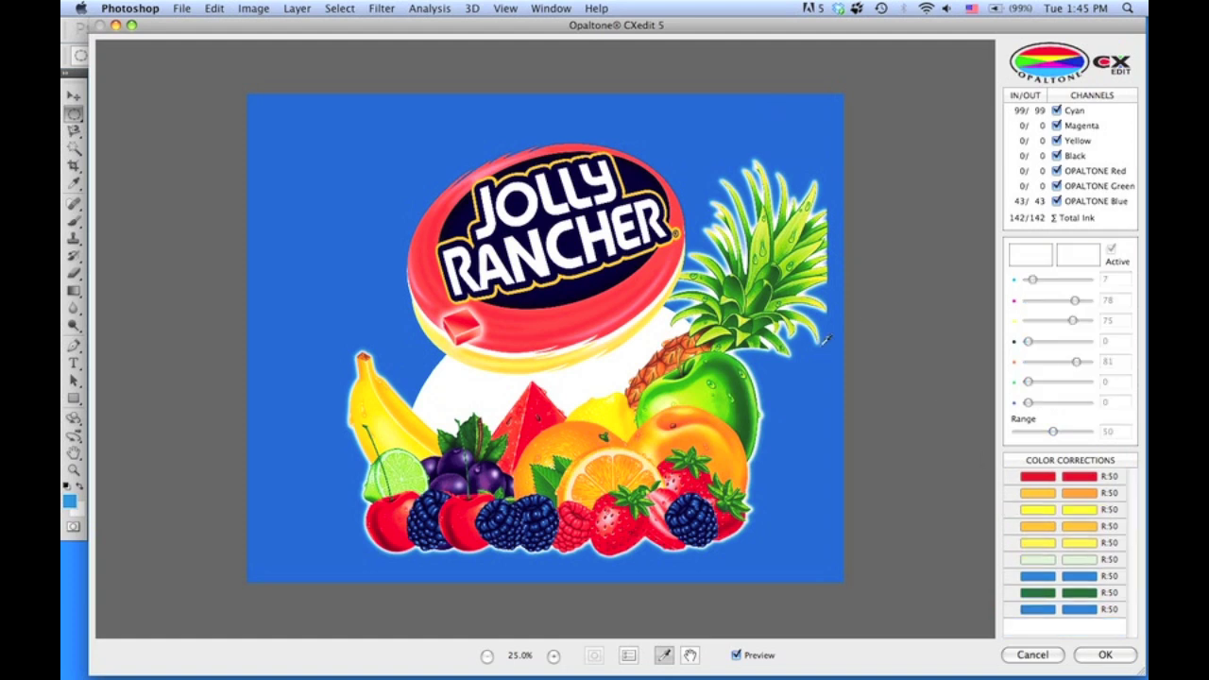
pyautogui.click(1106, 655)
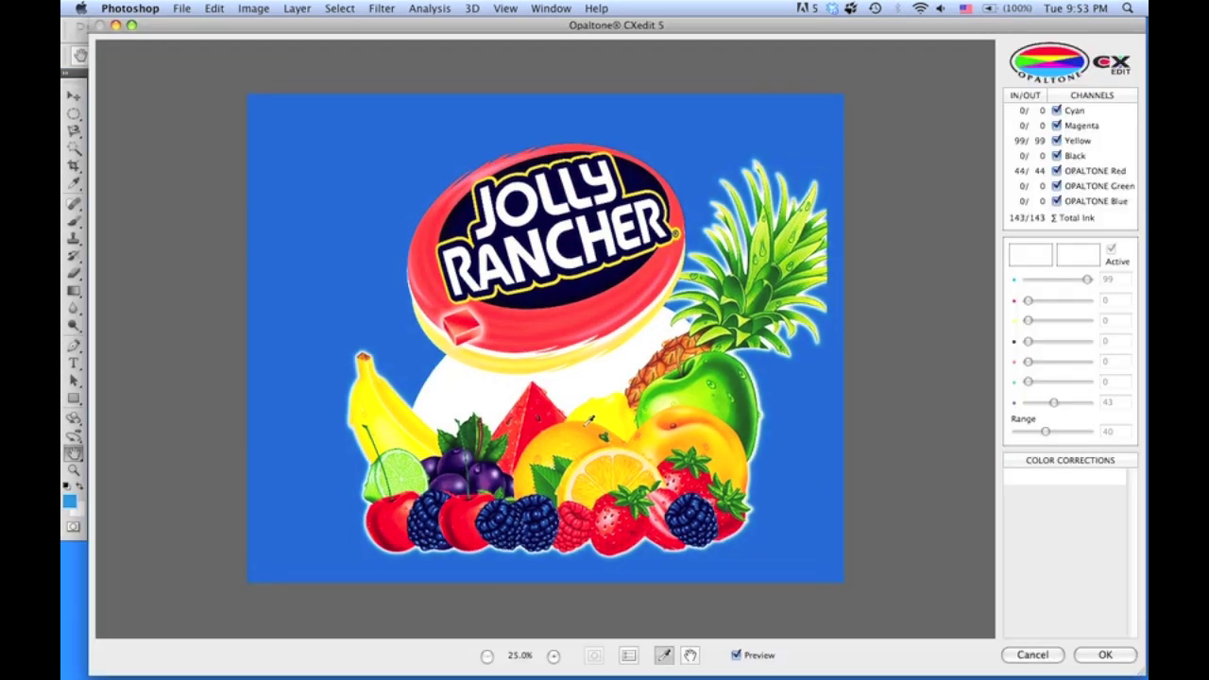
# Sample the orange fruit as a new correction and zoom the preview to 50%.
pyautogui.click(588, 423)
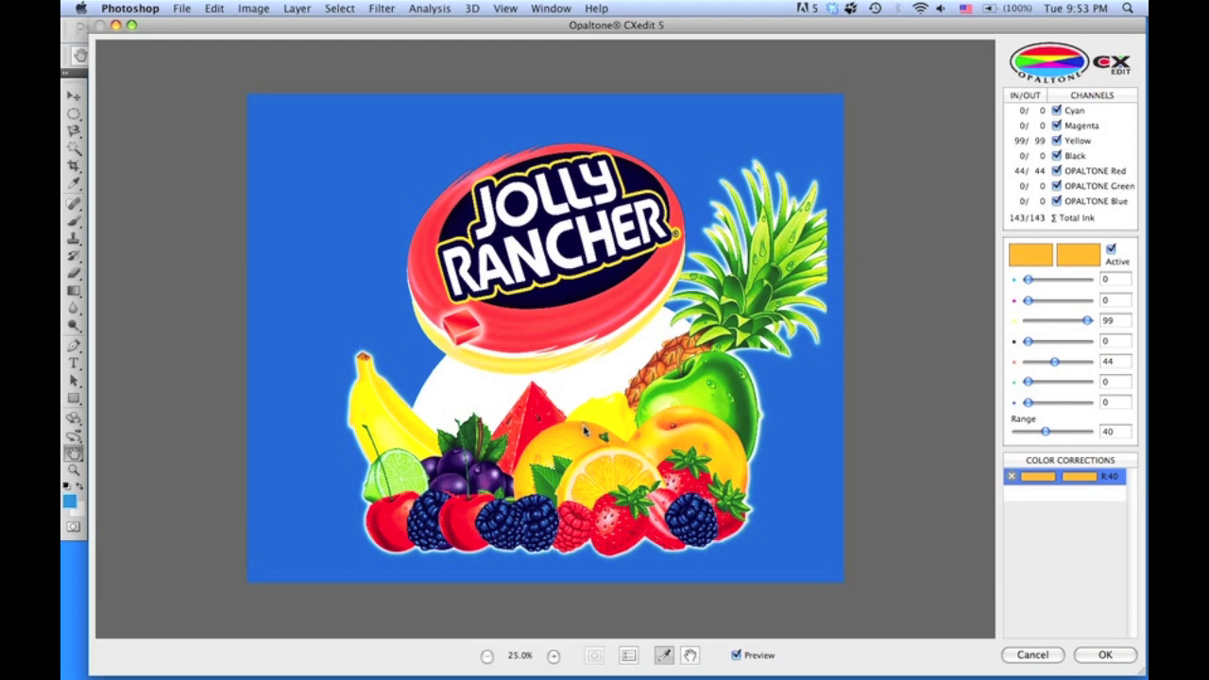
pyautogui.click(554, 656)
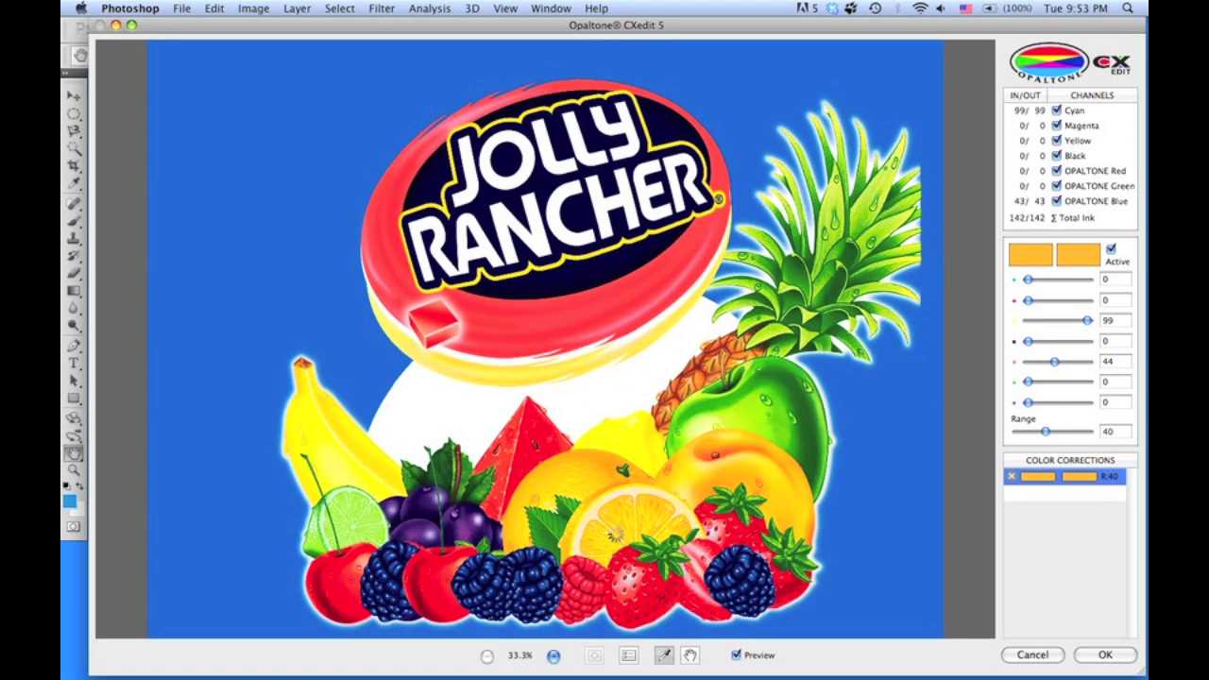
pyautogui.press('super+plus')
pyautogui.press('space')
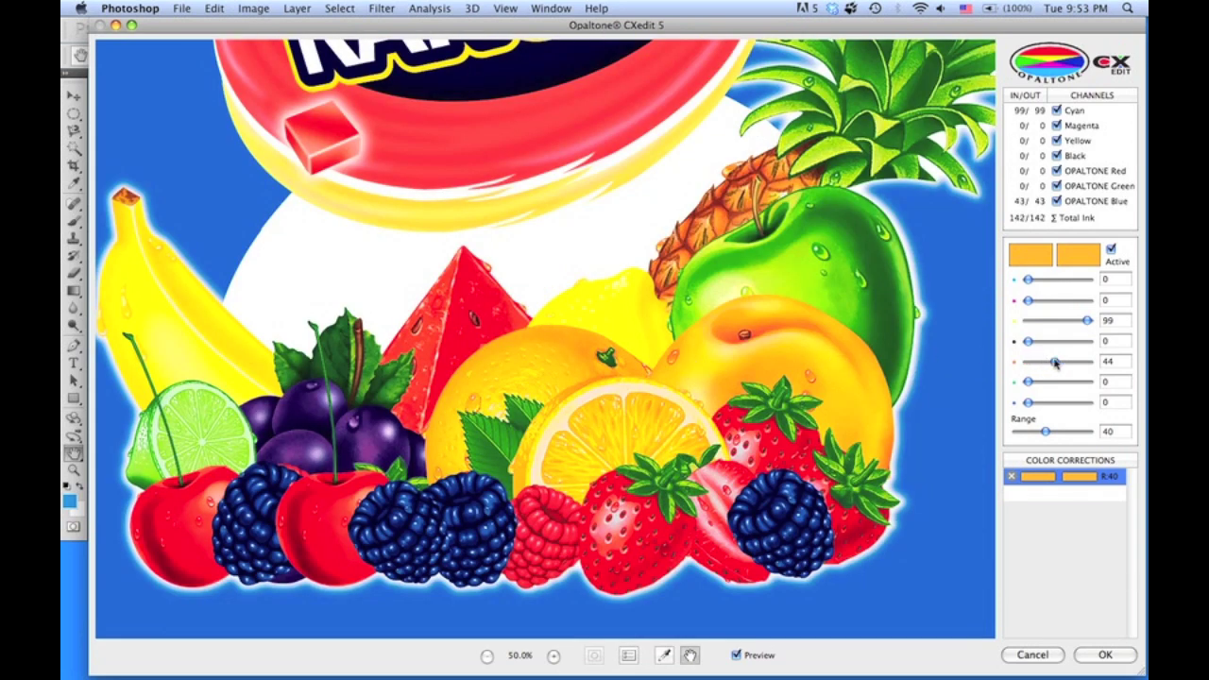
# Raise the orange correction's Opaltone Red to 84 and settle its colour range at 50.
pyautogui.moveTo(1056, 364); pyautogui.dragTo(1079, 362)
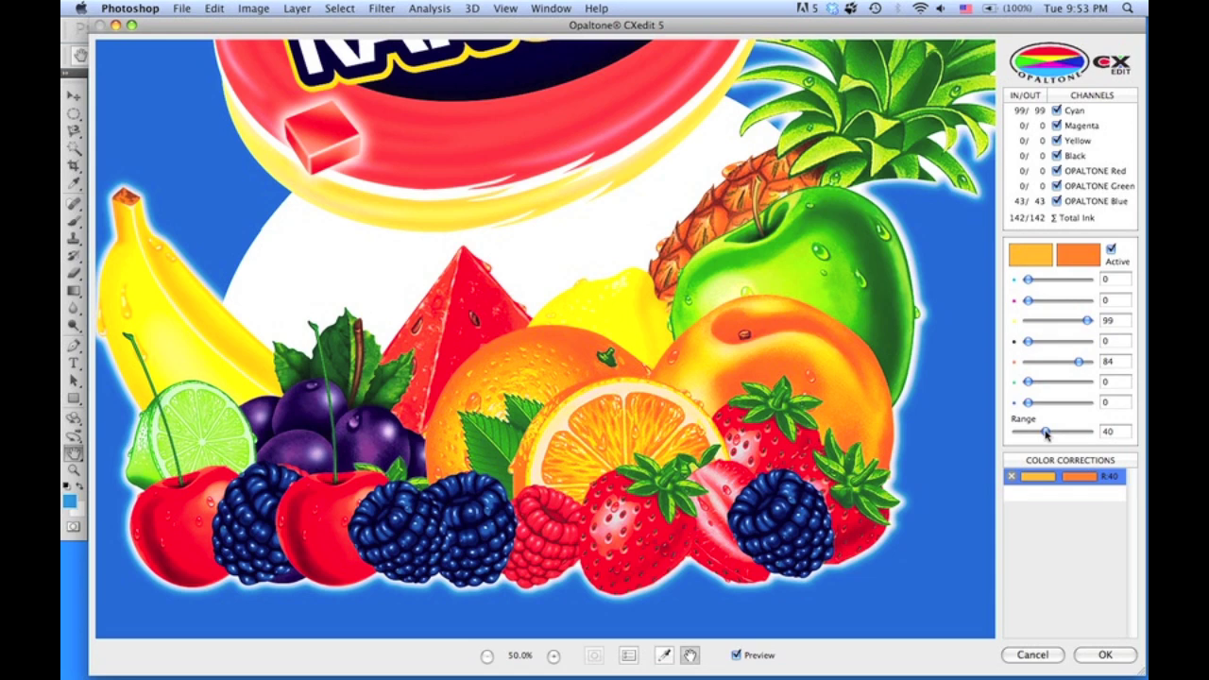
pyautogui.moveTo(1045, 432); pyautogui.dragTo(1056, 432)
pyautogui.moveTo(1055, 432); pyautogui.dragTo(1030, 431)
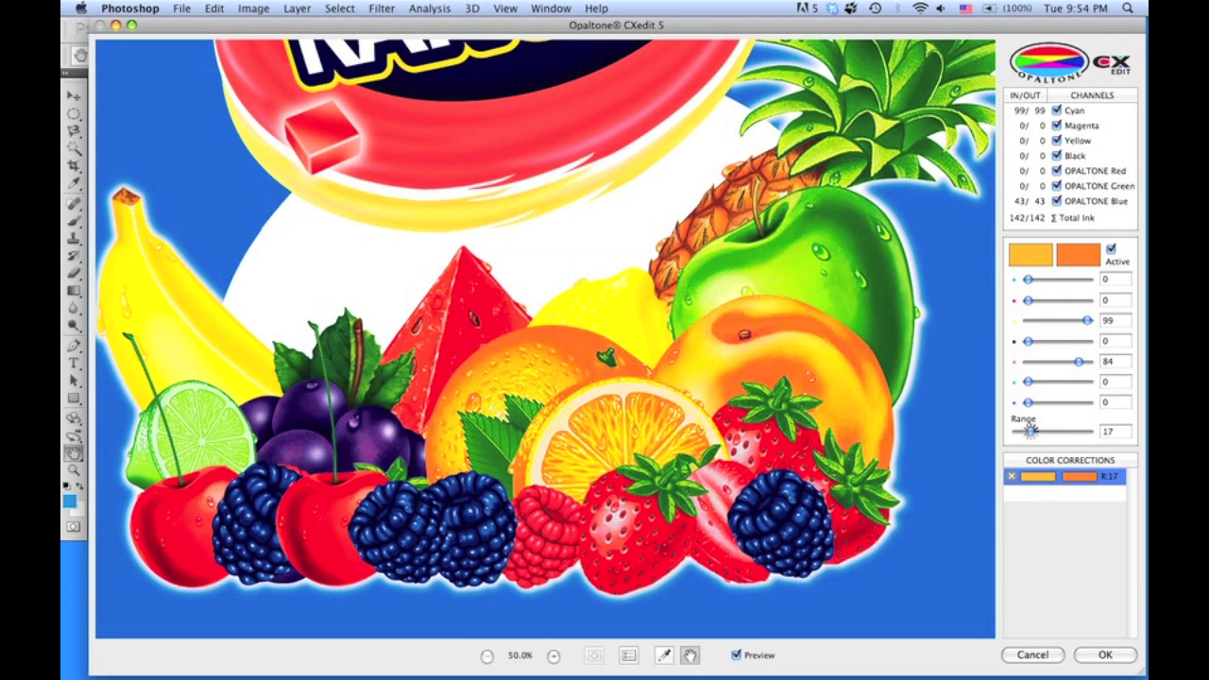
pyautogui.moveTo(1030, 430); pyautogui.dragTo(1021, 431)
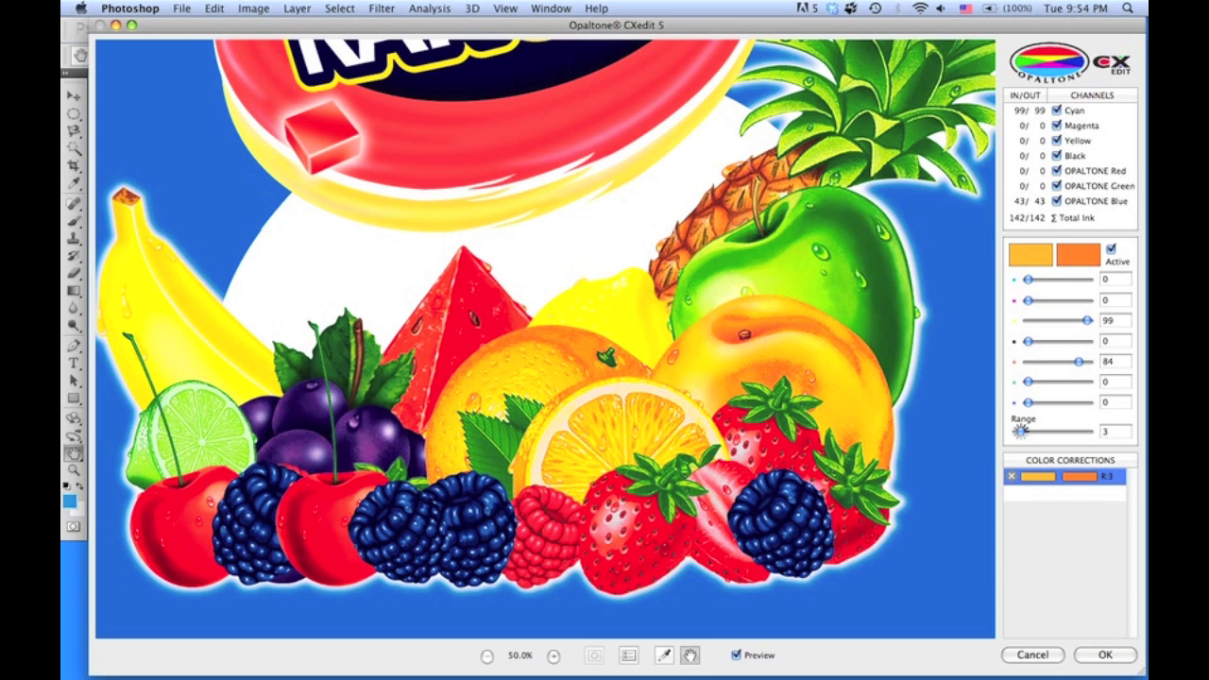
pyautogui.moveTo(1020, 431); pyautogui.dragTo(1034, 431)
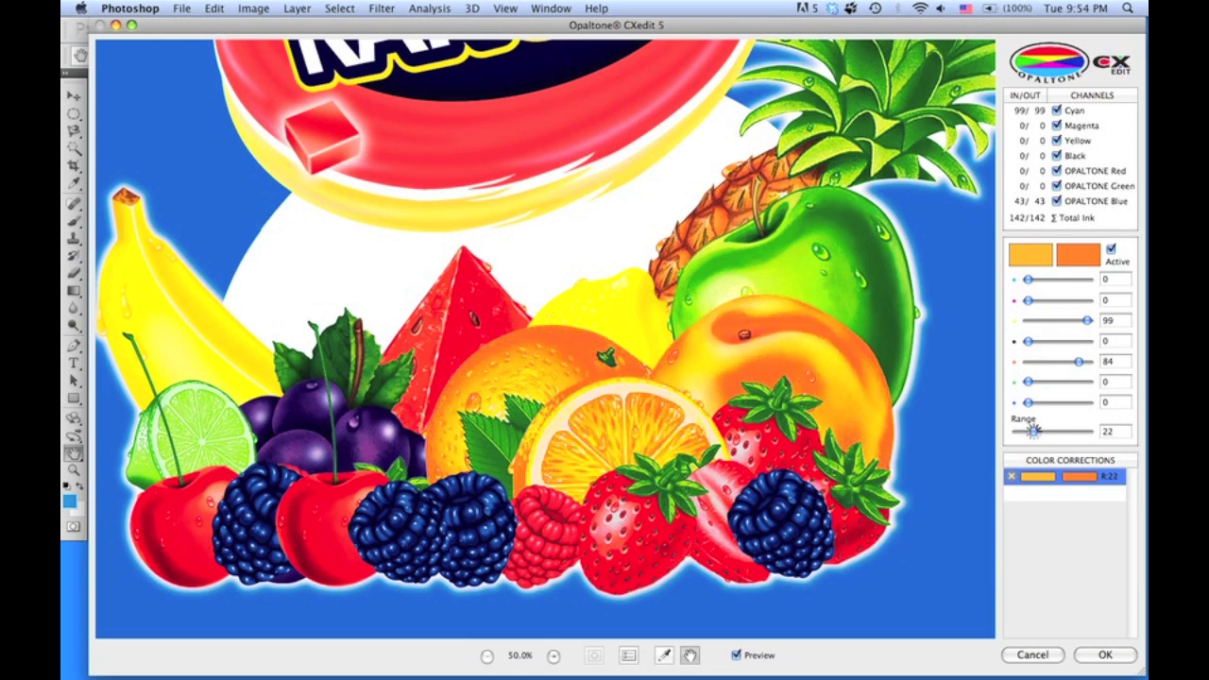
pyautogui.moveTo(1033, 430); pyautogui.dragTo(1055, 434)
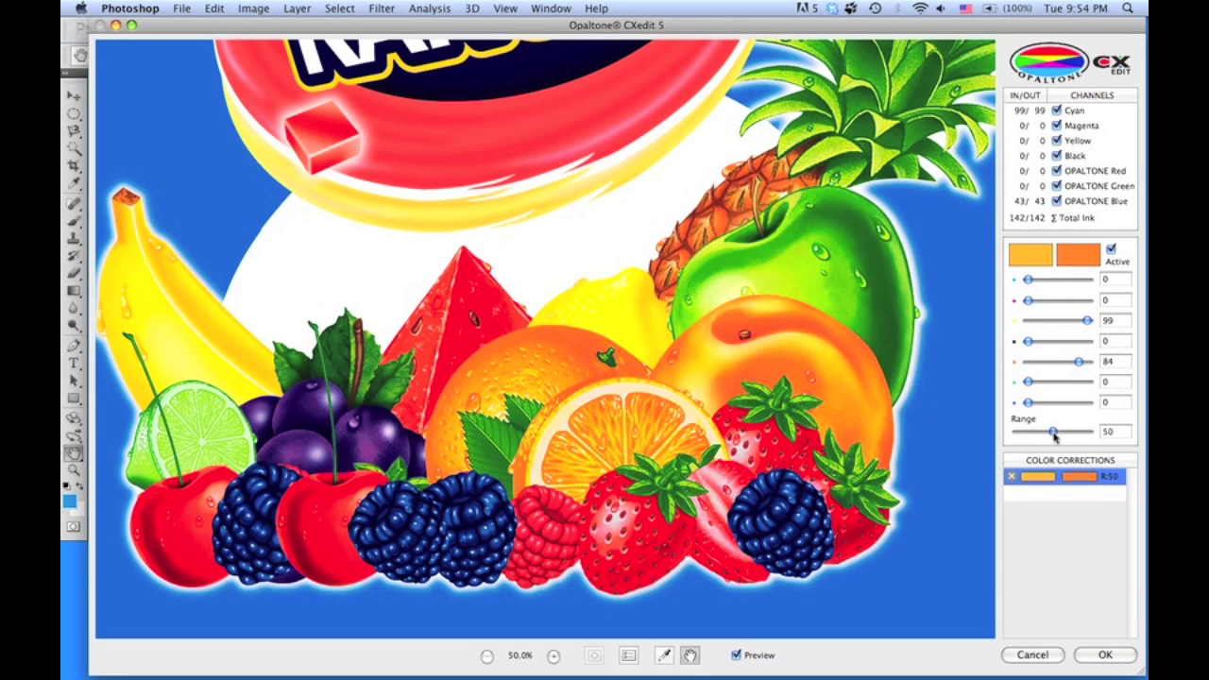
# In Preferences, set Default Range to 50 and have new corrections reuse the last-used range.
pyautogui.click(628, 654)
pyautogui.moveTo(291, 364); pyautogui.dragTo(271, 368)
pyautogui.write('50')
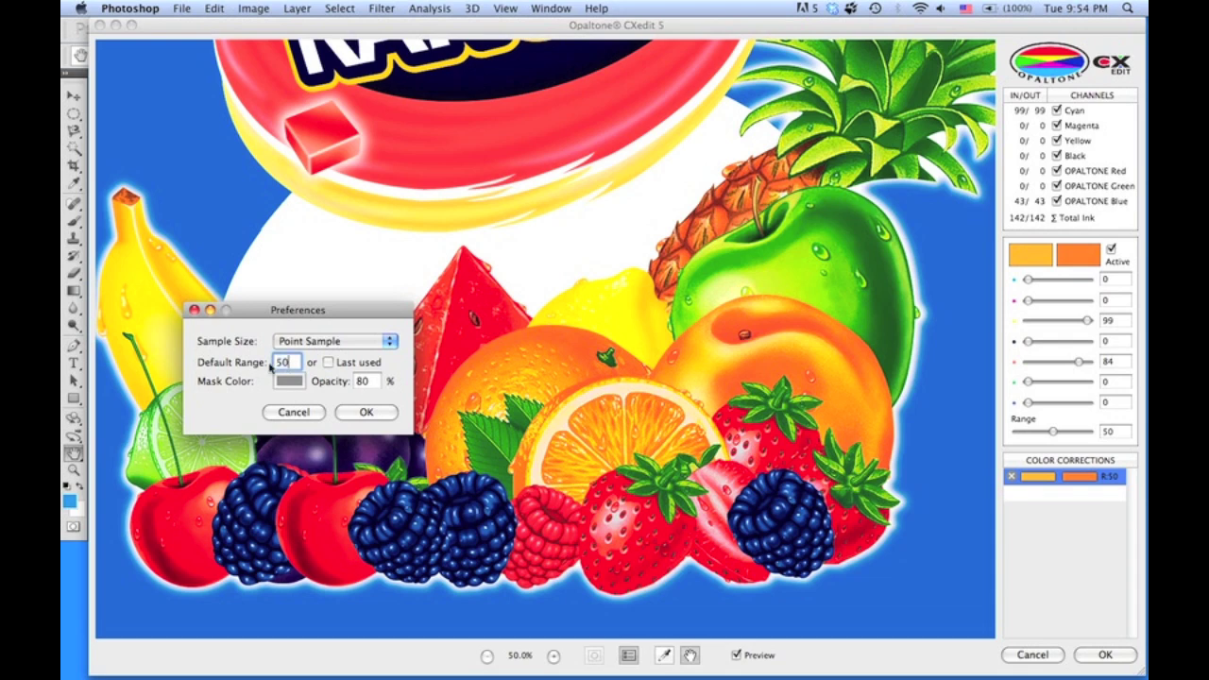
pyautogui.click(329, 362)
pyautogui.click(366, 412)
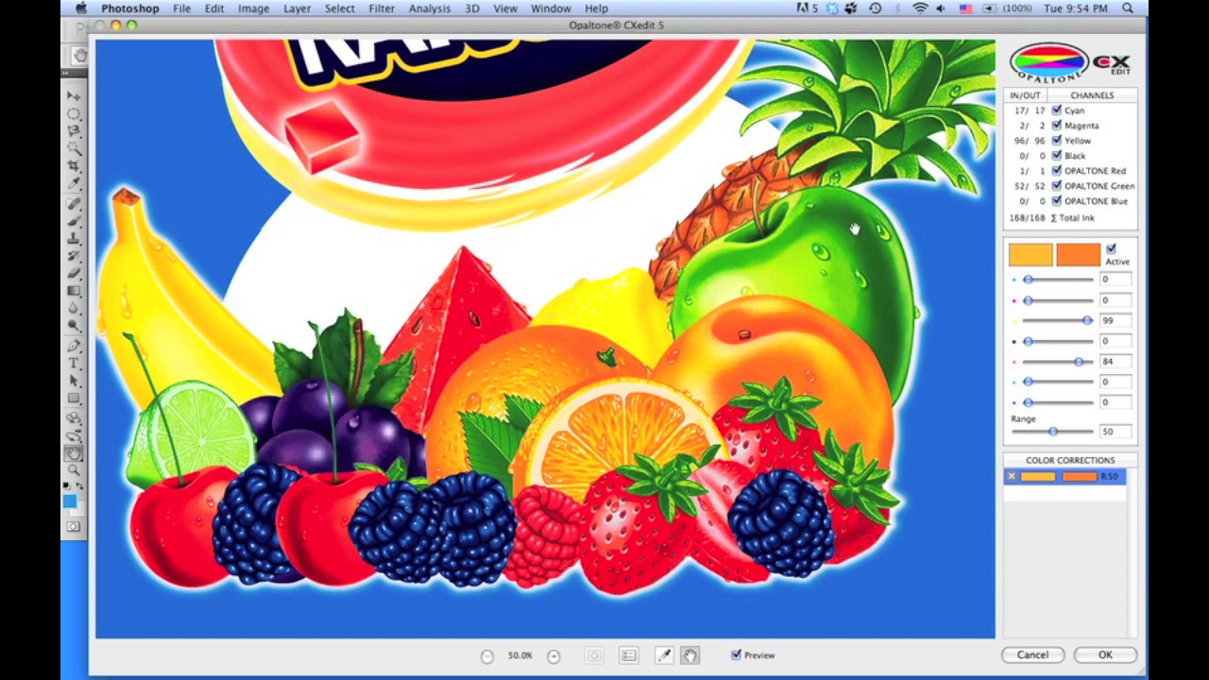
# Sample the green apple as a new correction and apply the corrections.
pyautogui.click(665, 655)
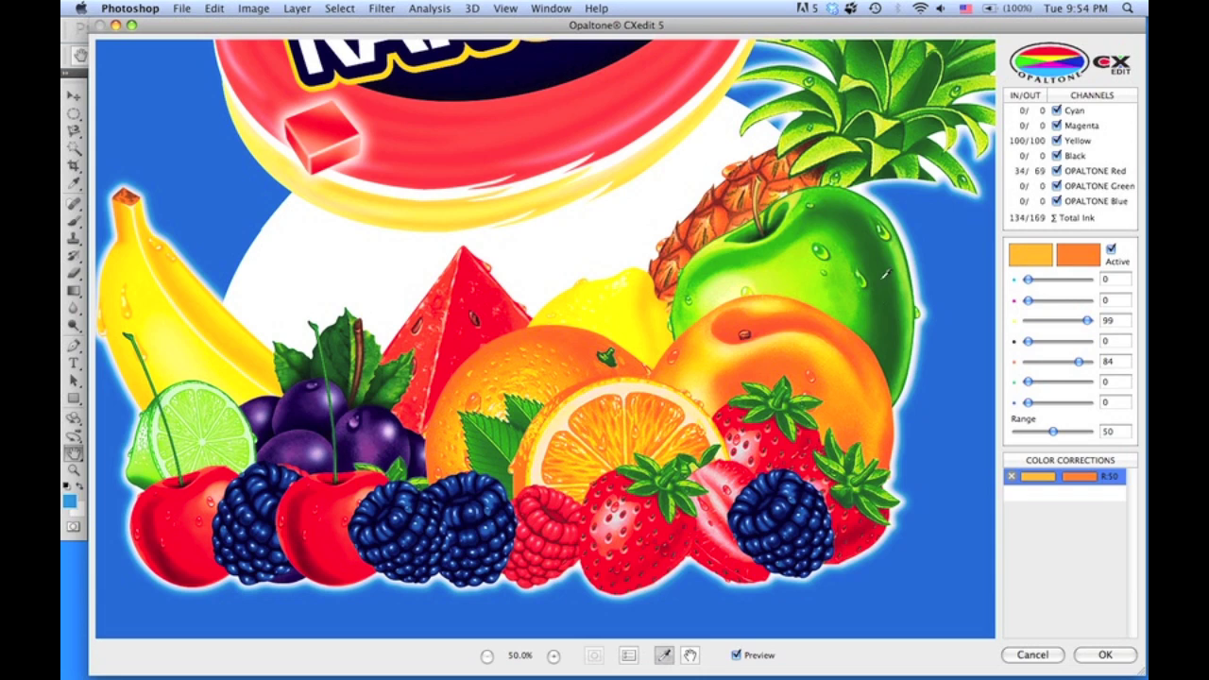
pyautogui.click(832, 229)
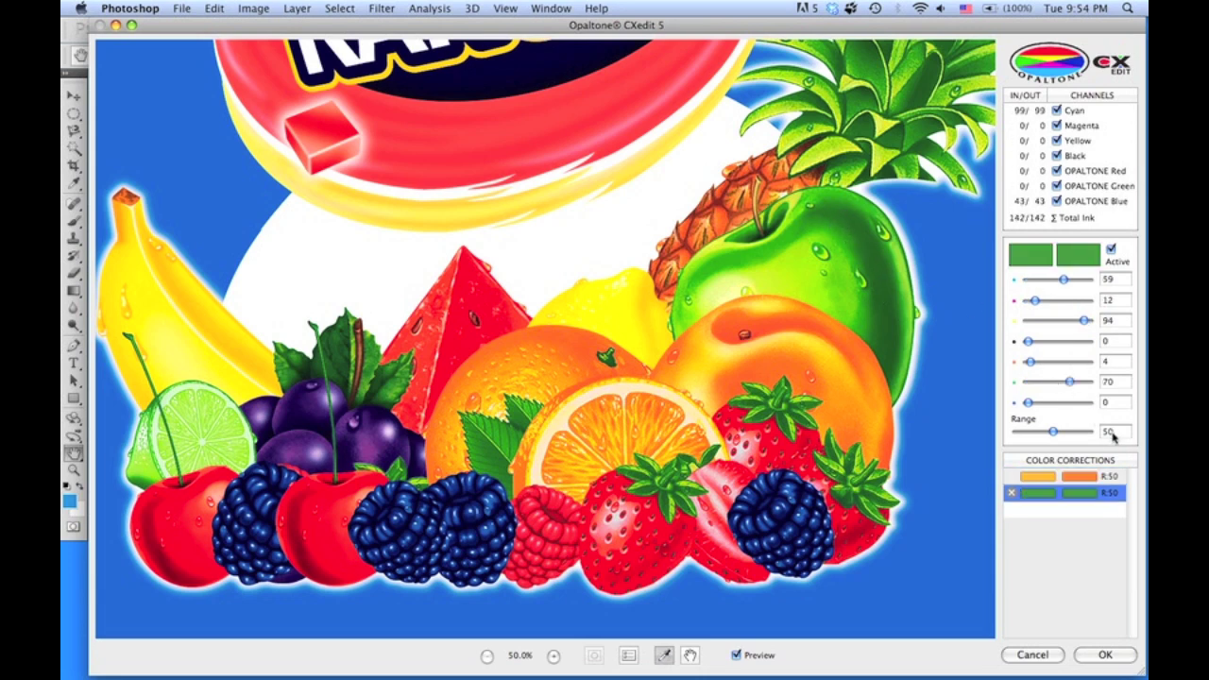
pyautogui.click(1106, 656)
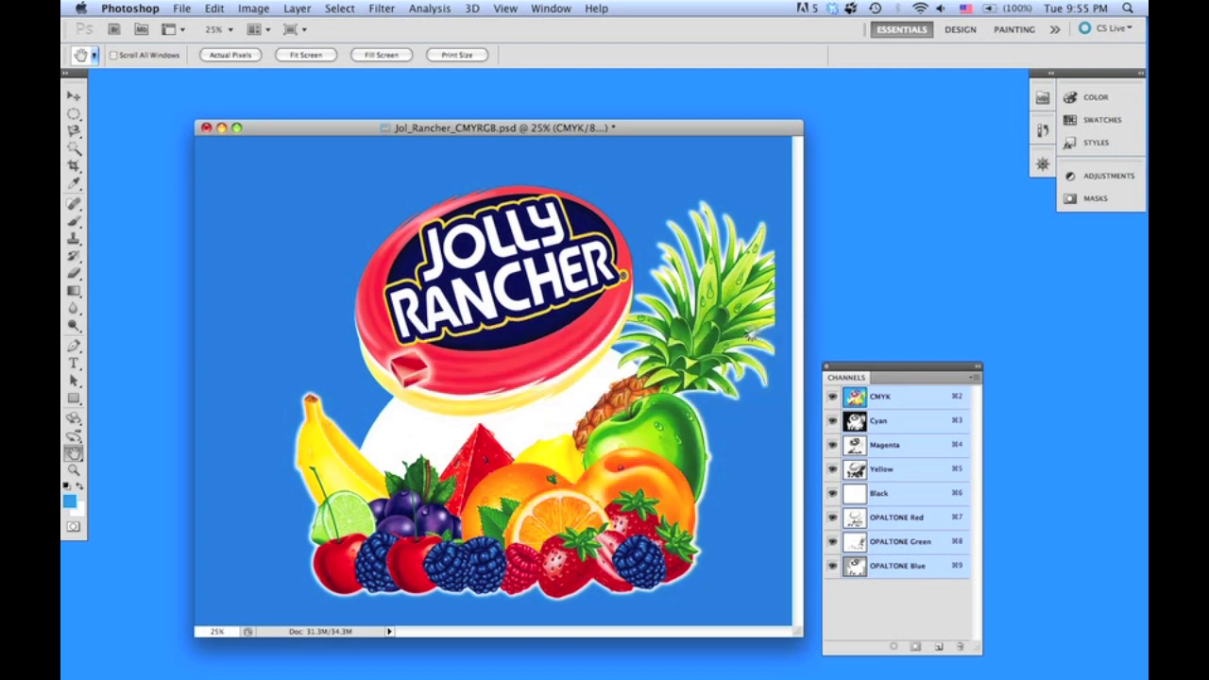
# Hide the CMYK channels to view only the Opaltone inks, then show all channels again.
pyautogui.click(832, 397)
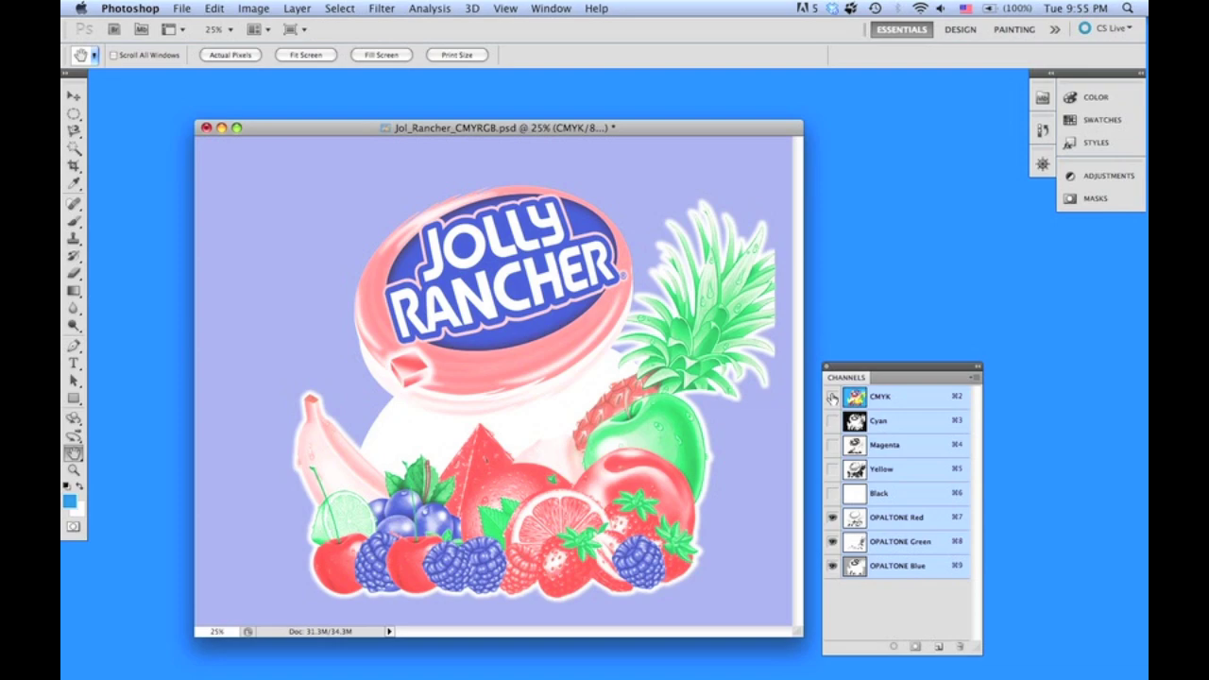
pyautogui.click(832, 397)
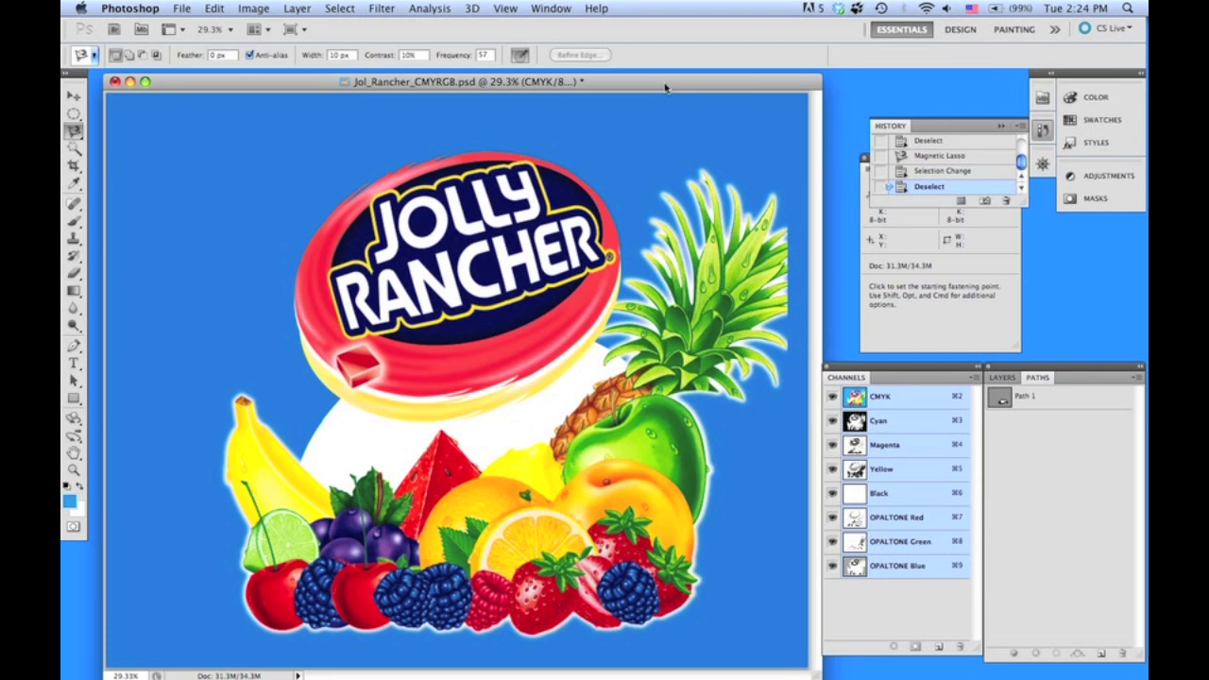
# Load Path 1 as a selection around the orange and peach, then launch CXedit 5.
pyautogui.click(1041, 401)
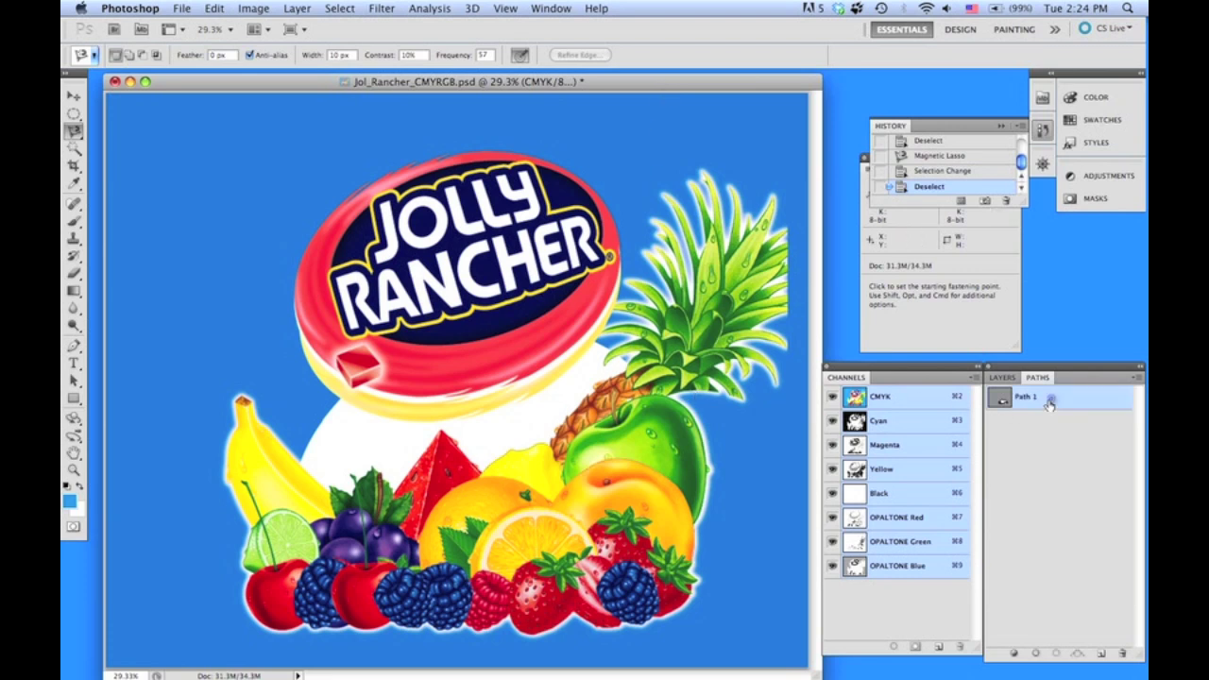
pyautogui.click(1056, 653)
pyautogui.click(382, 7)
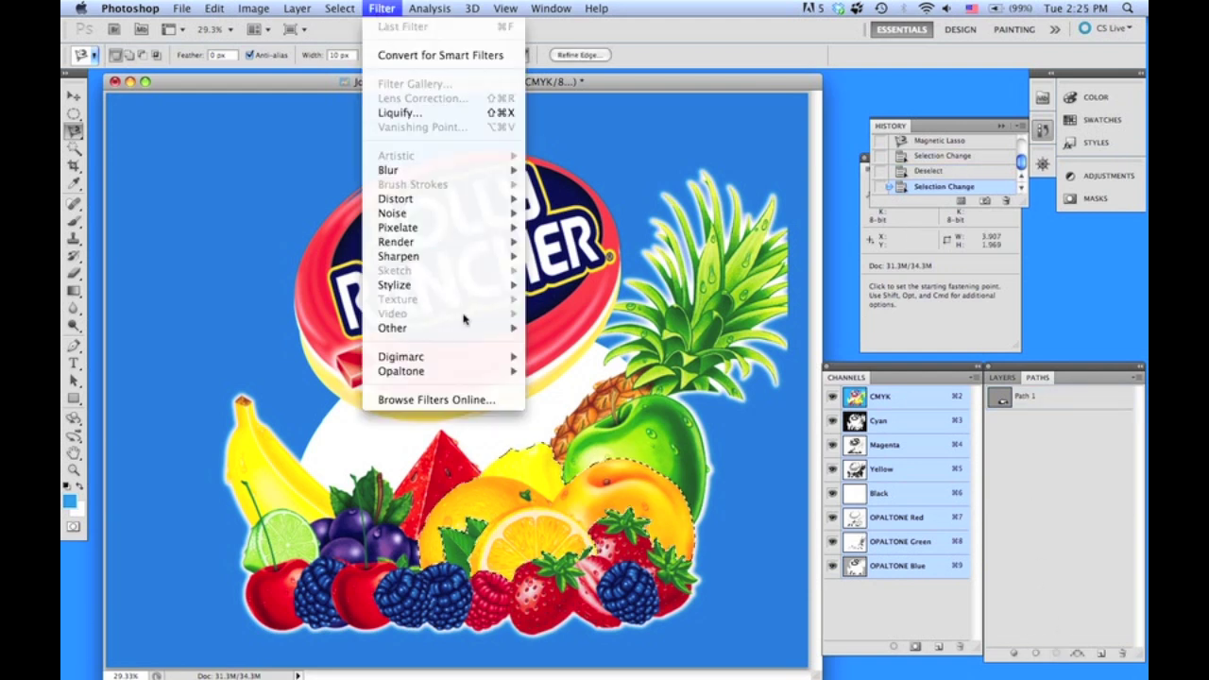
pyautogui.moveTo(511, 372)
pyautogui.click(563, 386)
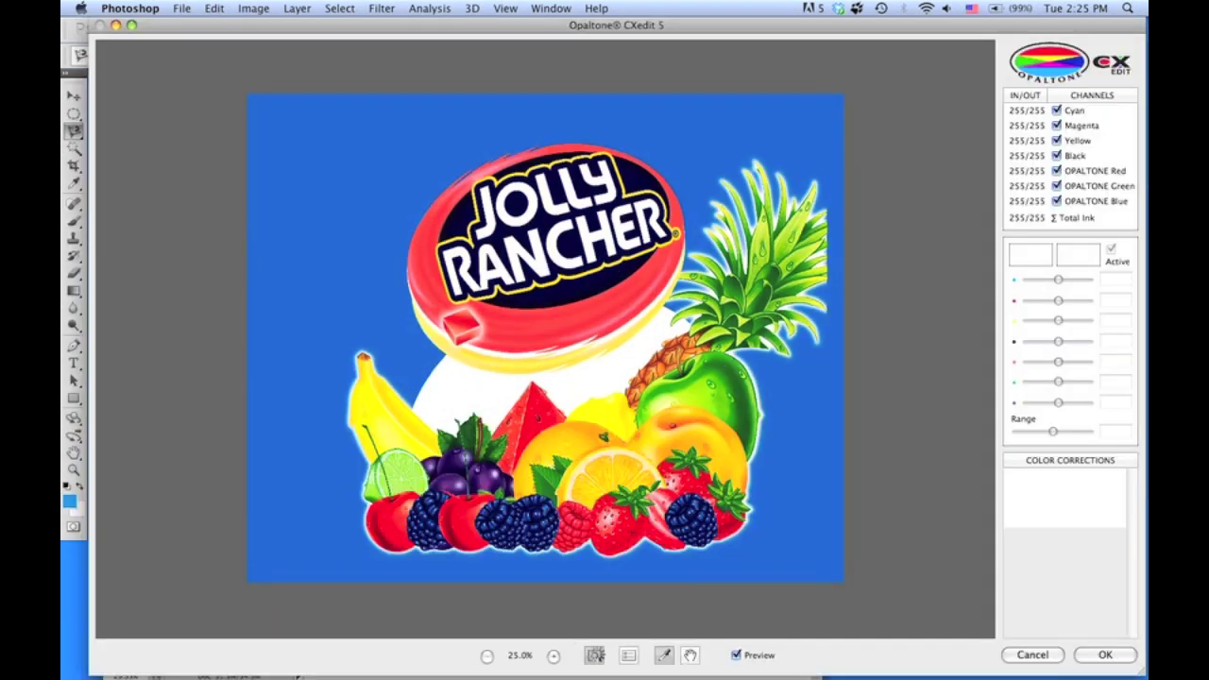
# With the selection mask shown, sample the orange, raise Opaltone Red to 74, and apply.
pyautogui.click(594, 655)
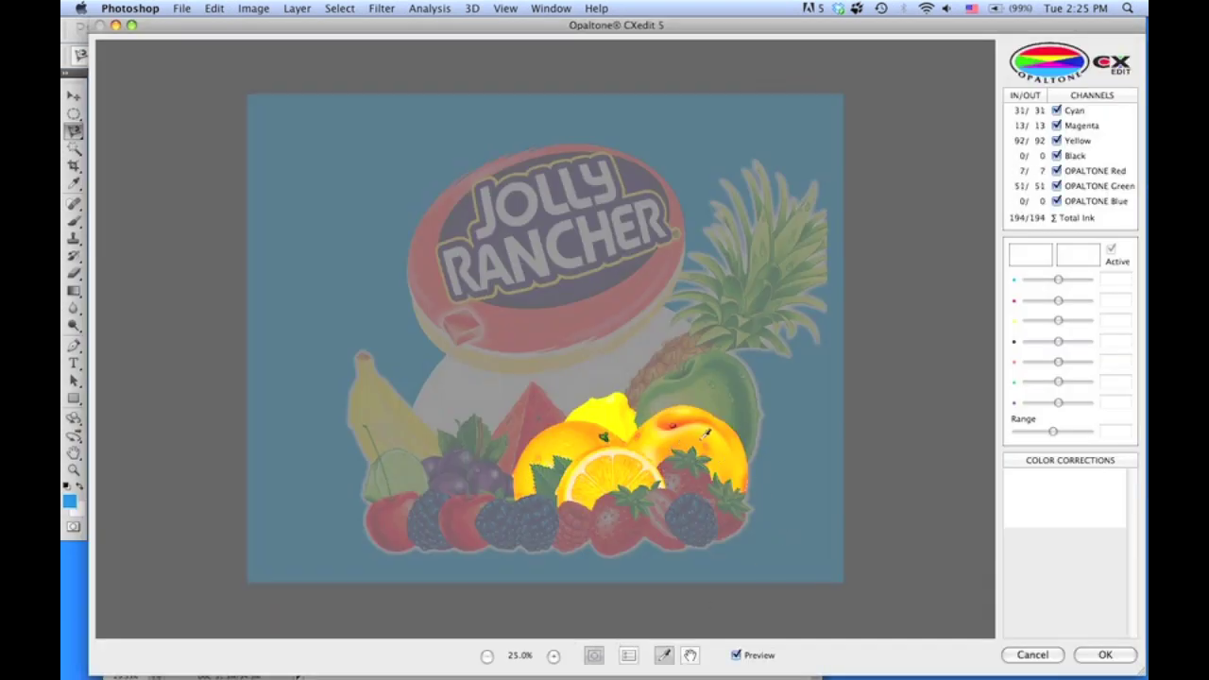
pyautogui.click(702, 435)
pyautogui.moveTo(1052, 361); pyautogui.dragTo(1075, 362)
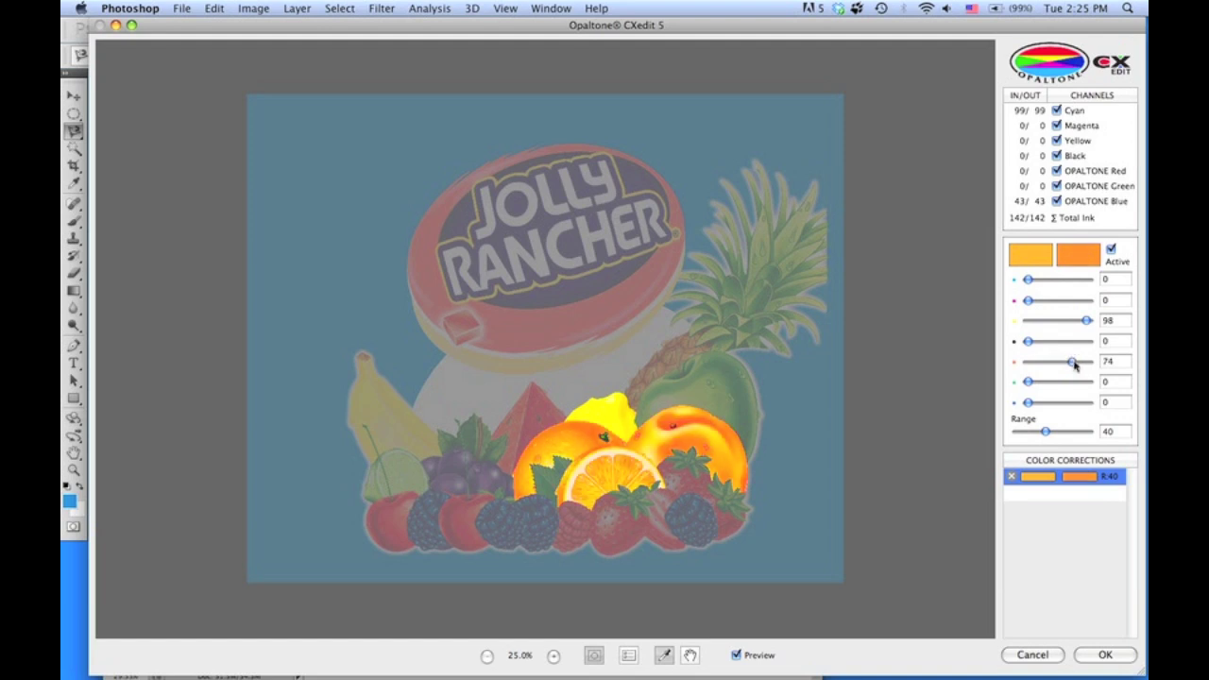
pyautogui.click(1102, 656)
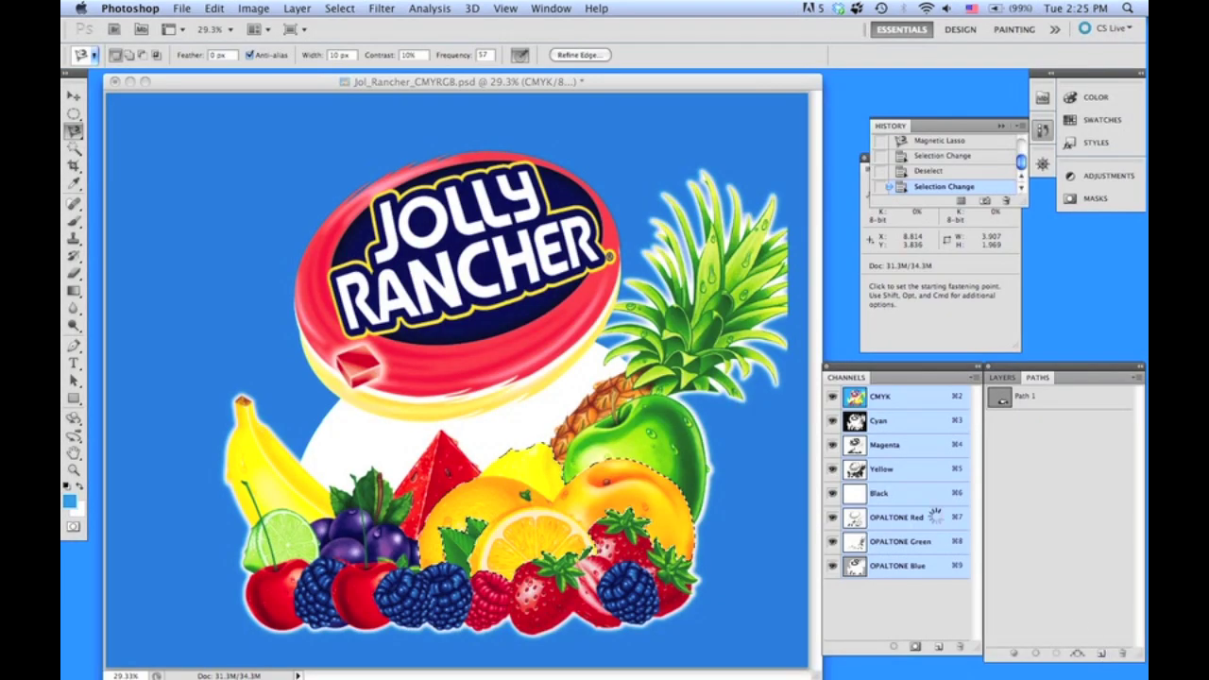